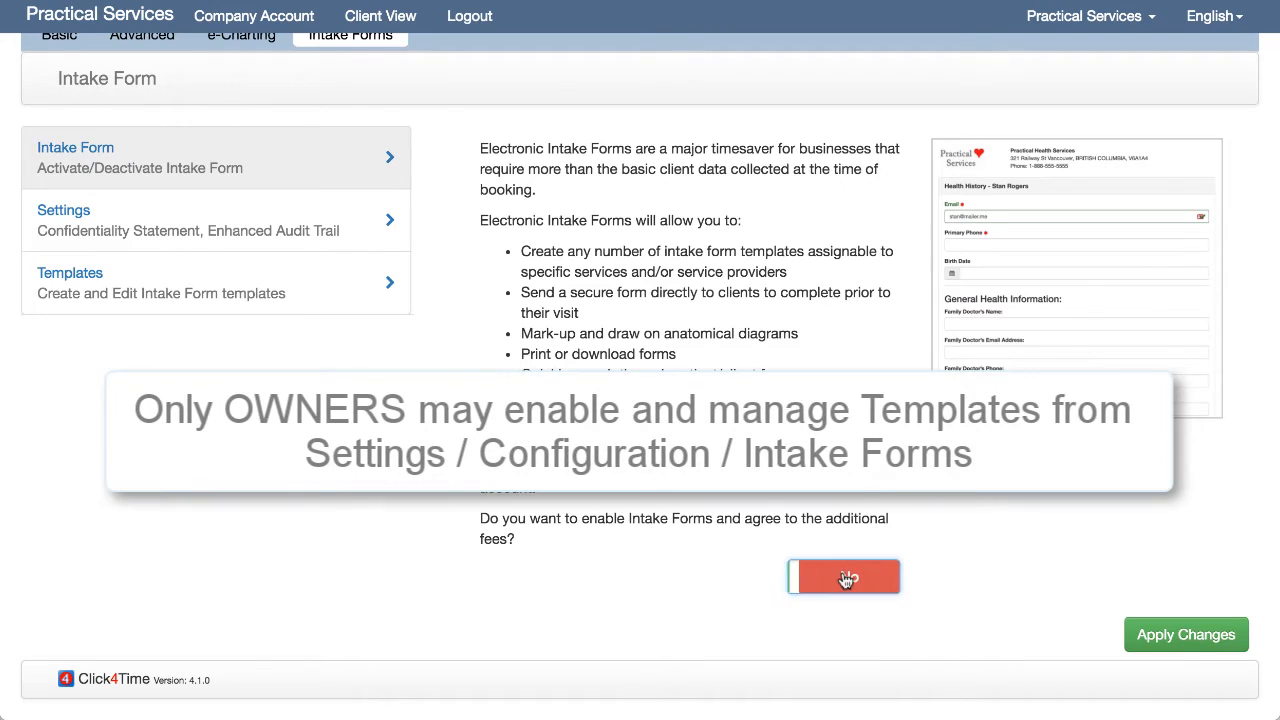
pyautogui.click(843, 579)
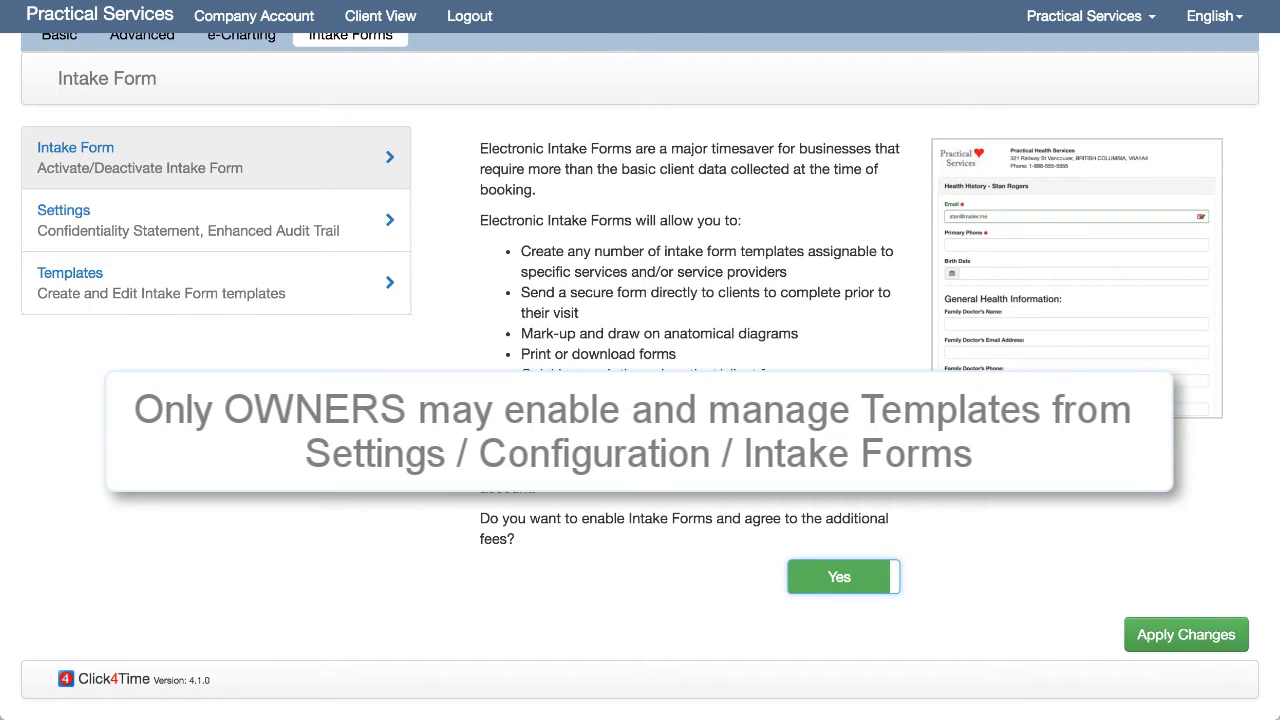
# - From the intake form Templates list, start a new template using Blank Template
pyautogui.click(260, 300)
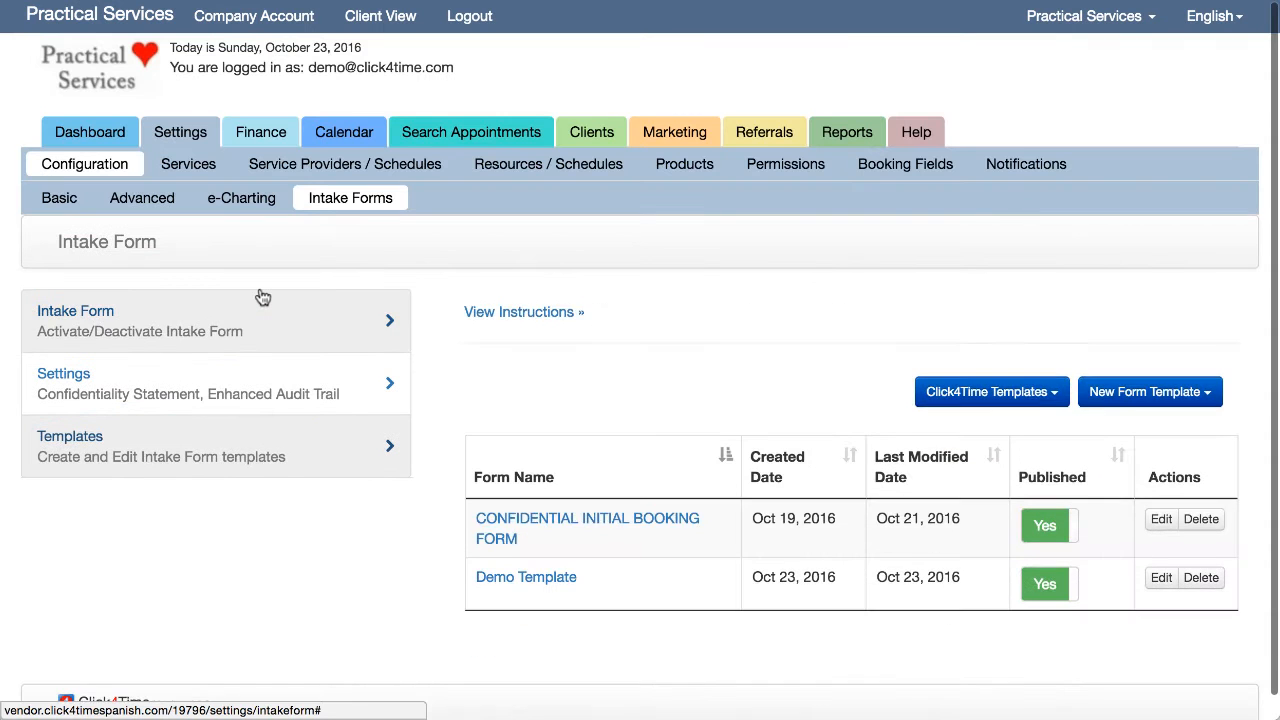
pyautogui.scroll(-1, 263, 298)
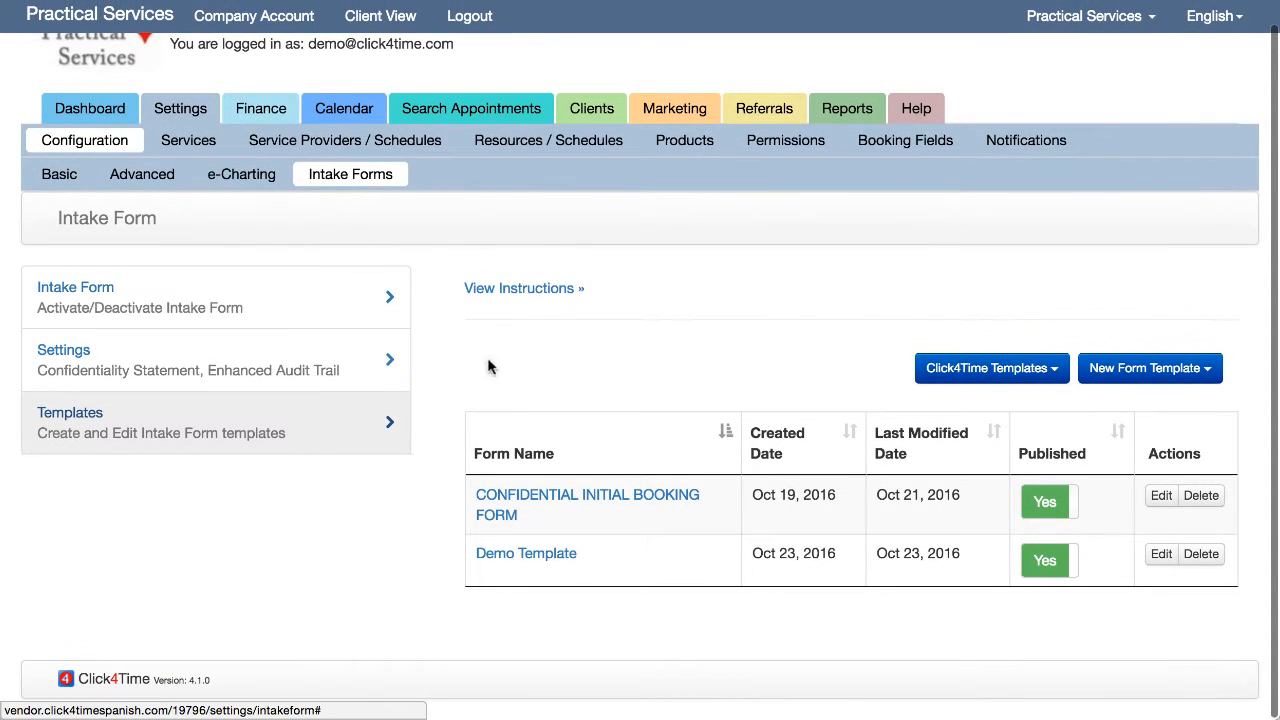
pyautogui.click(1155, 385)
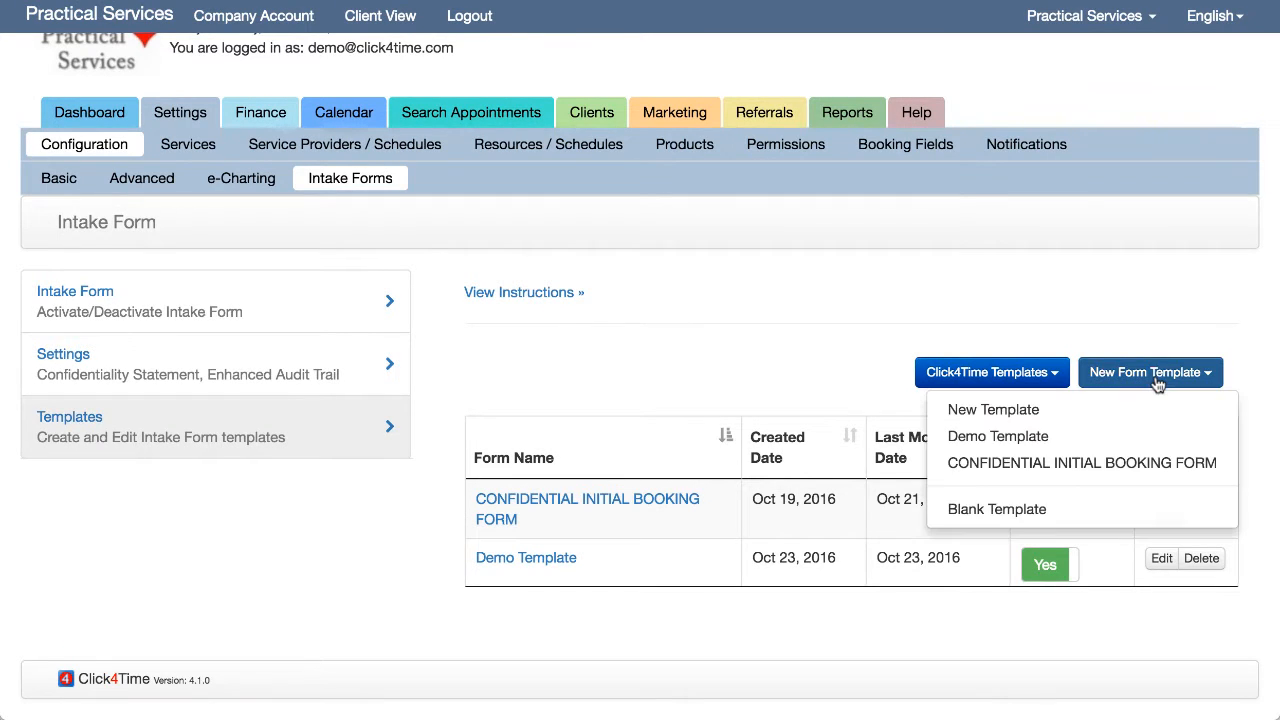
pyautogui.click(1052, 374)
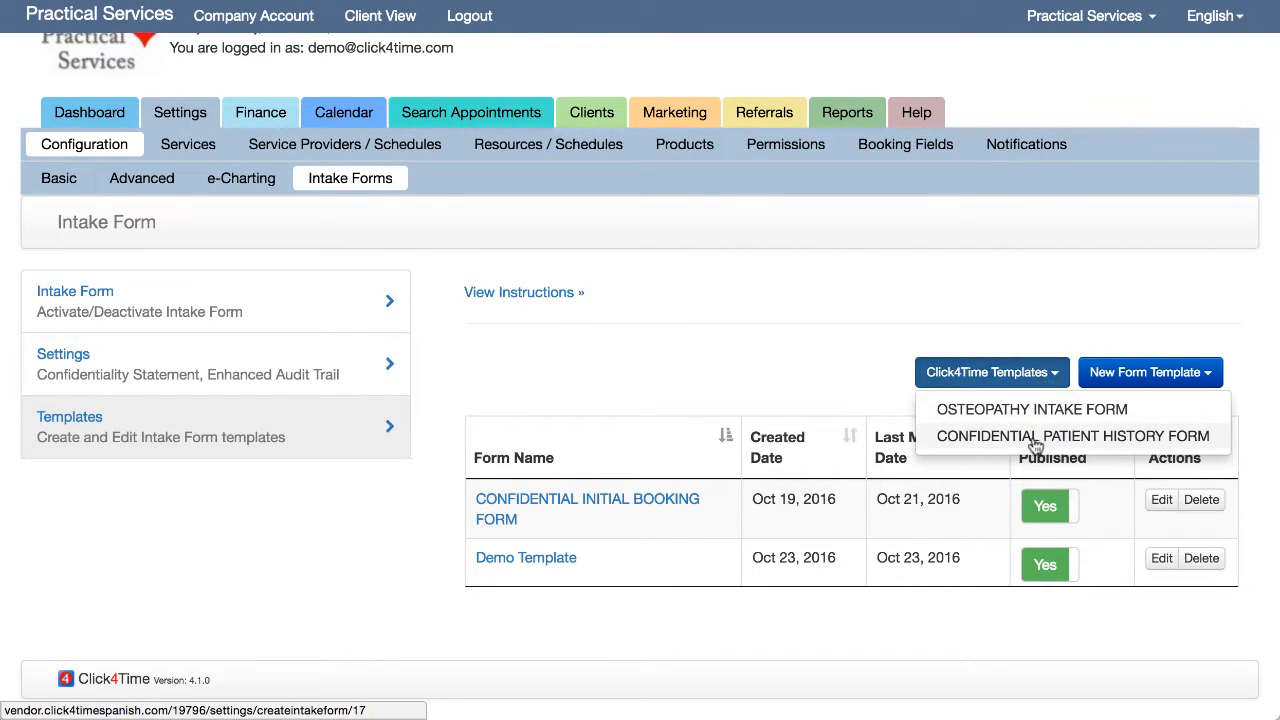
pyautogui.click(1050, 376)
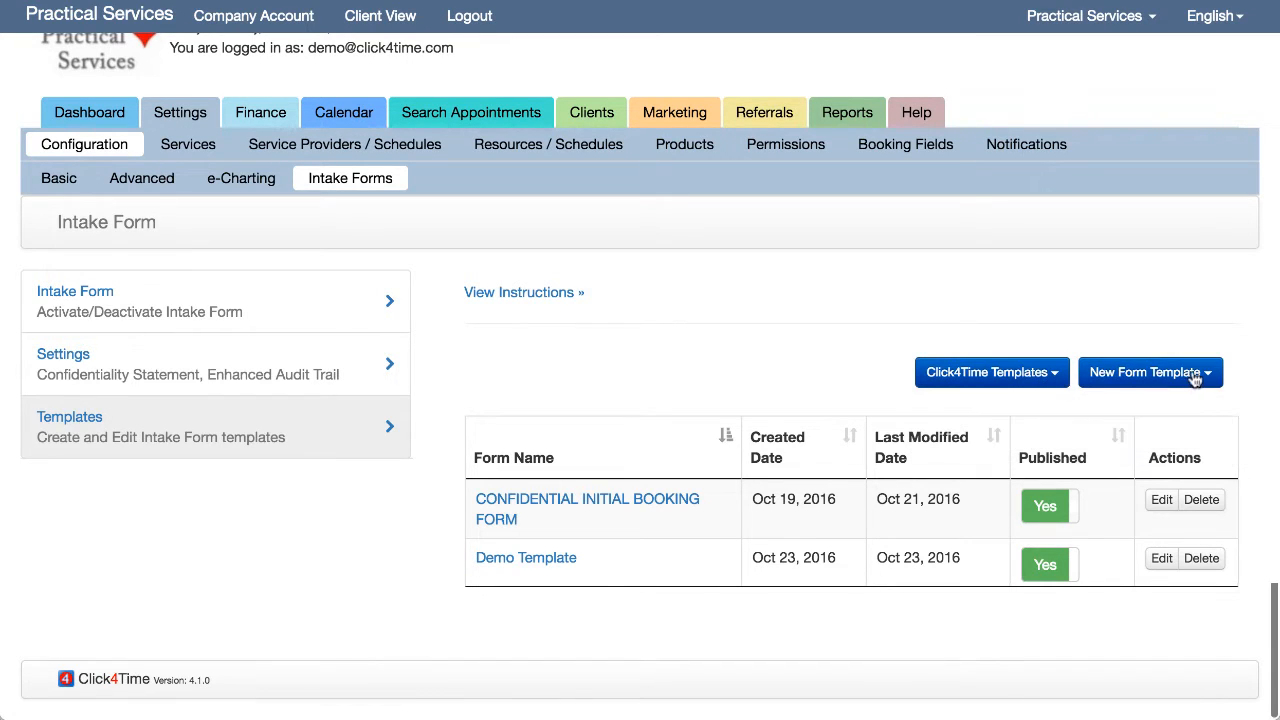
pyautogui.click(1192, 373)
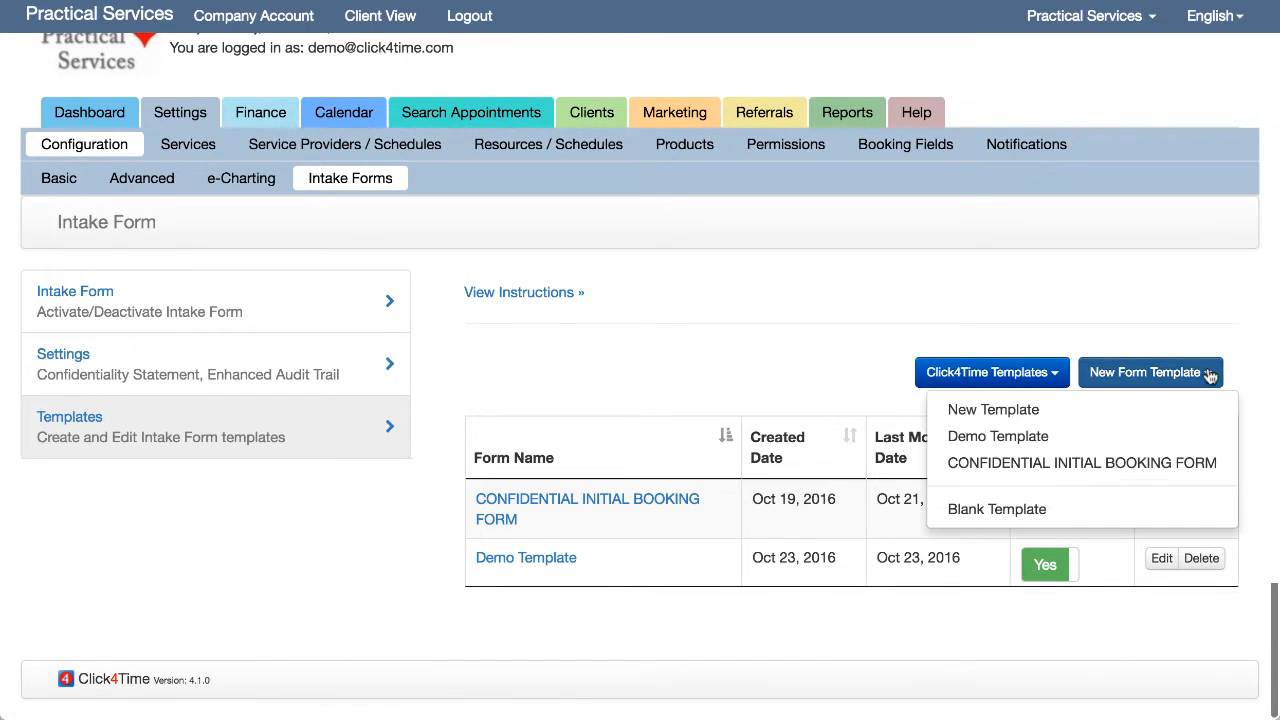
pyautogui.click(1059, 518)
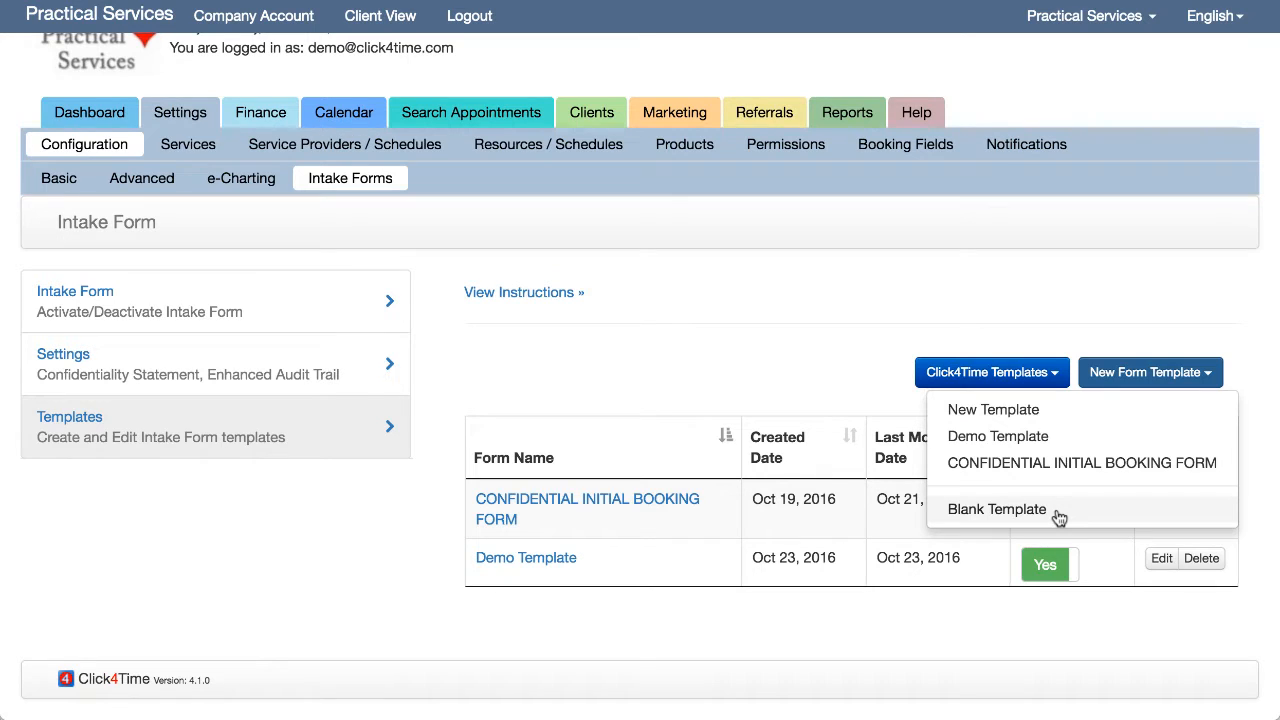
pyautogui.click(1059, 515)
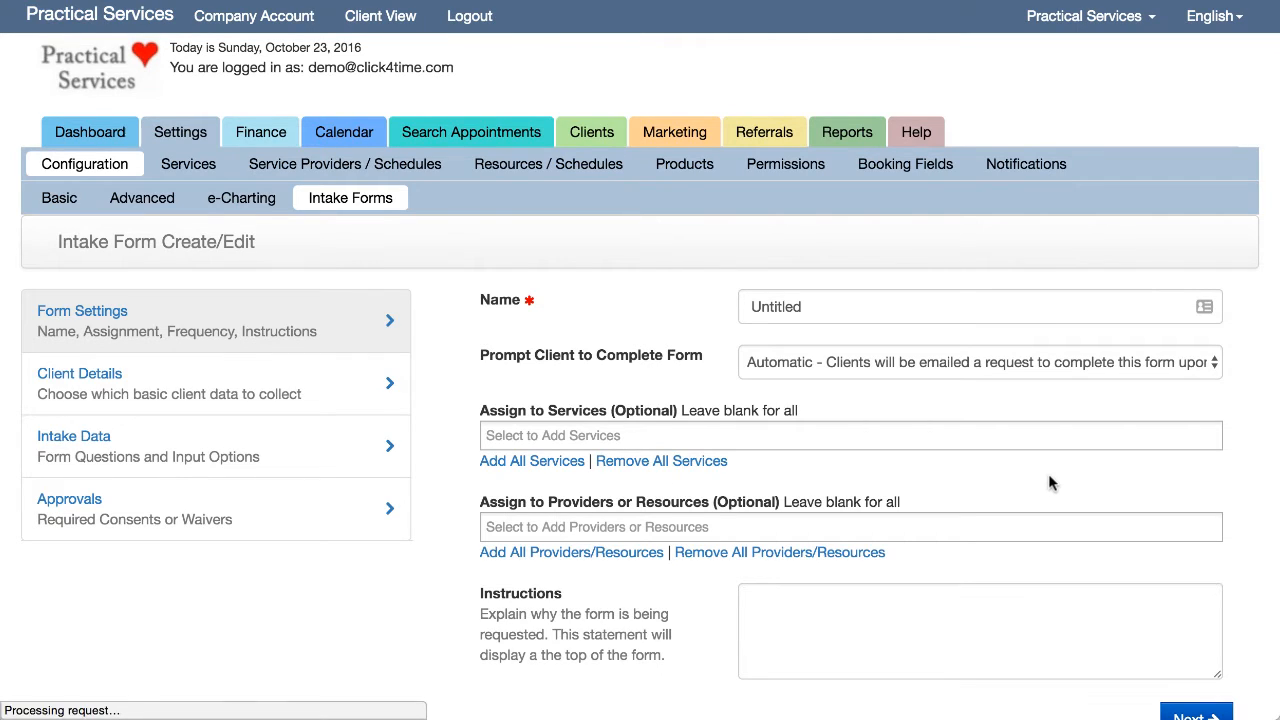
# - Name the form 'New Template', keep Automatic prompting, and leave services and providers blank
pyautogui.doubleClick(811, 303)
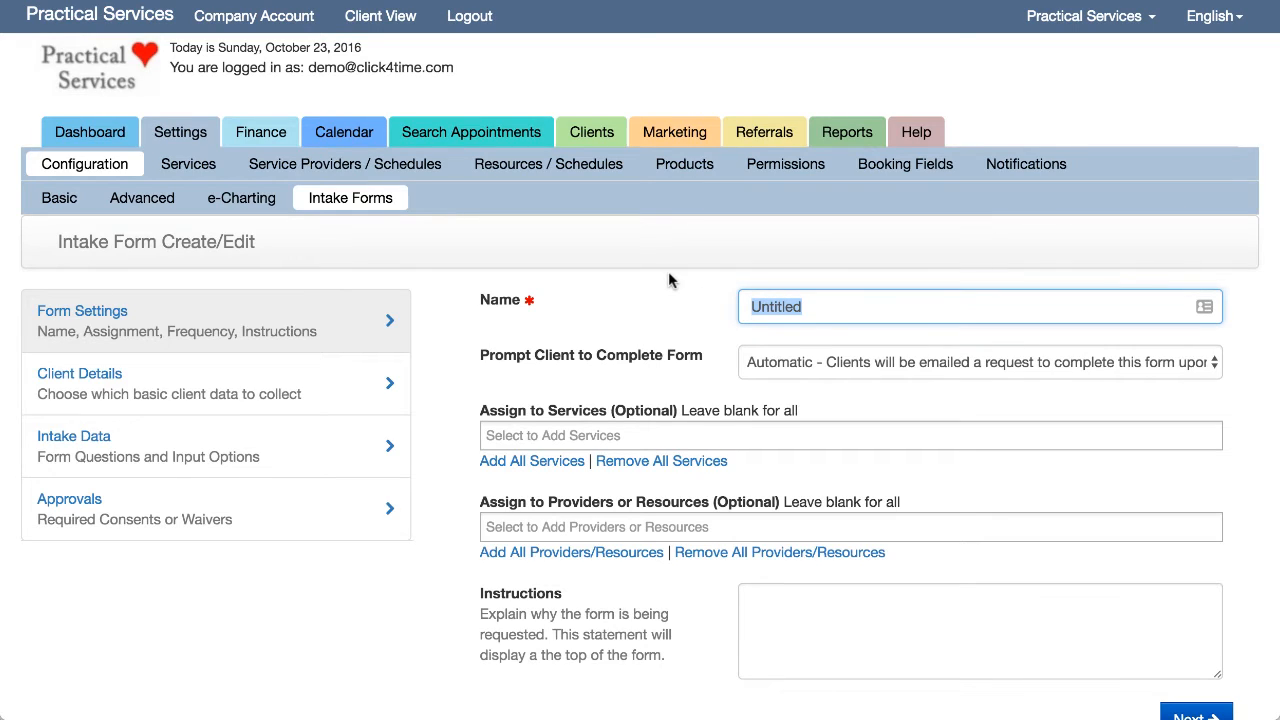
pyautogui.write('New Tem')
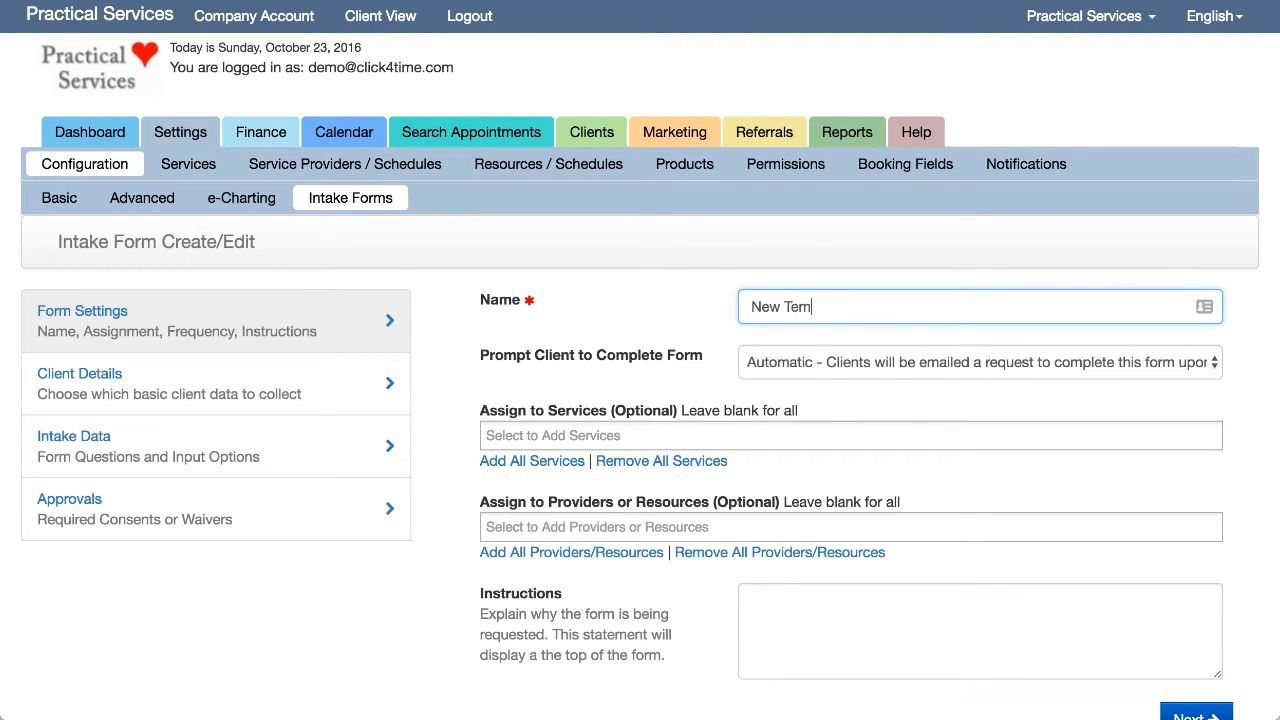
pyautogui.write('plate')
pyautogui.click(992, 362)
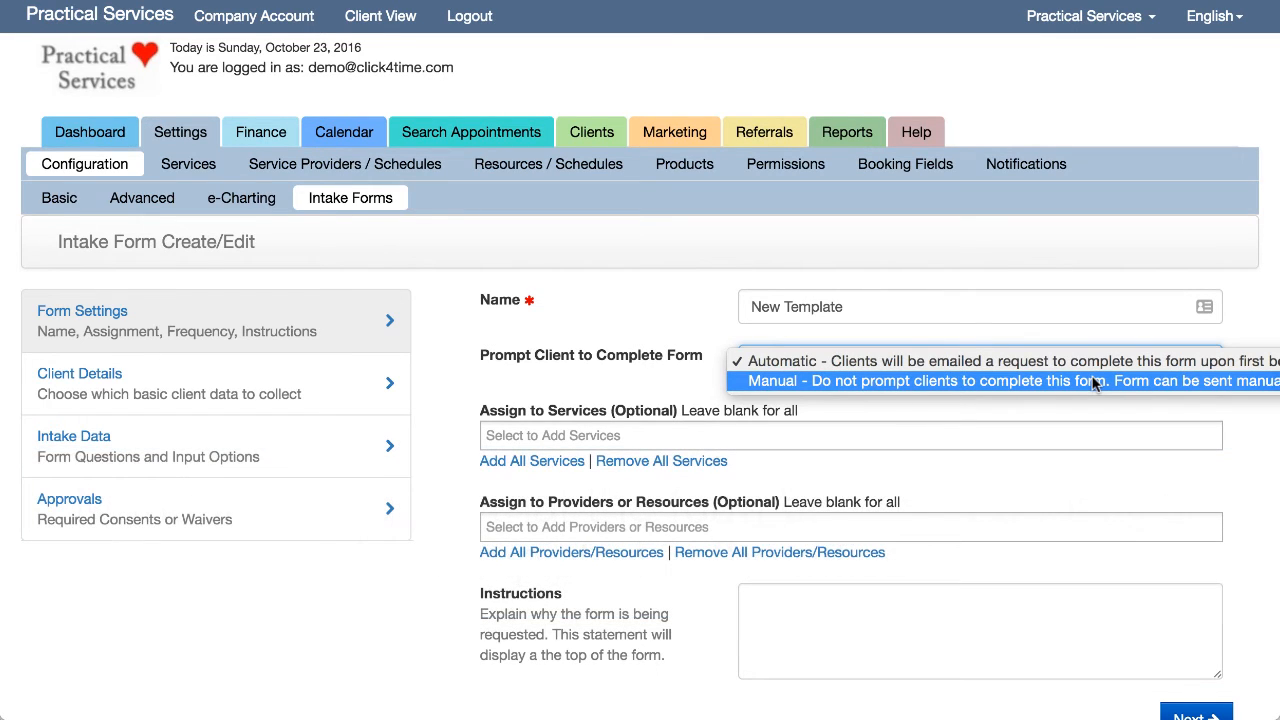
pyautogui.click(628, 435)
pyautogui.click(627, 434)
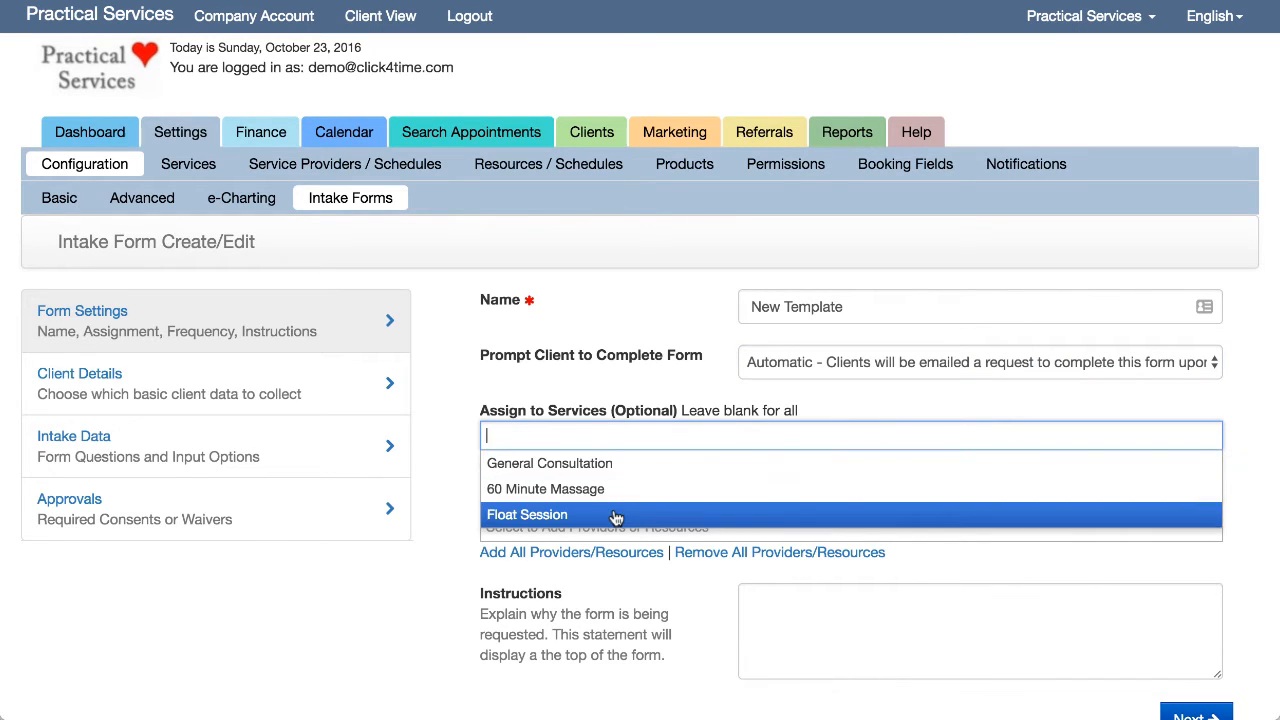
pyautogui.click(459, 480)
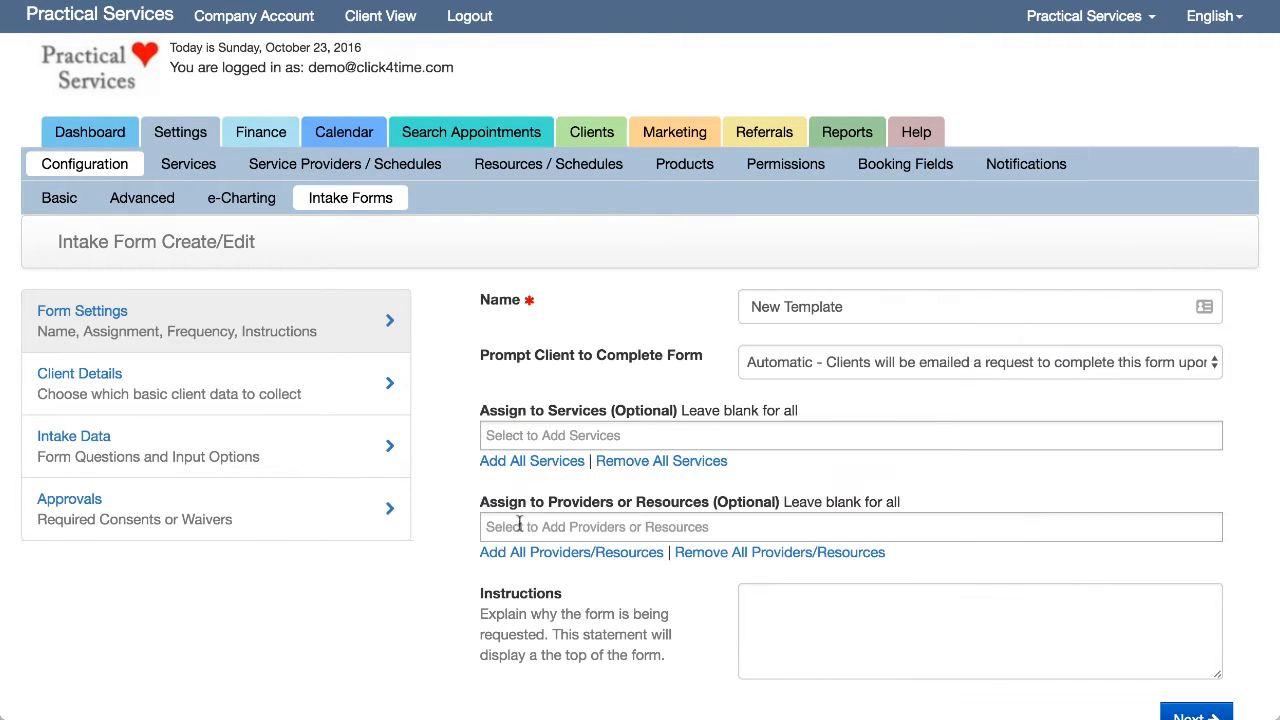
pyautogui.click(616, 528)
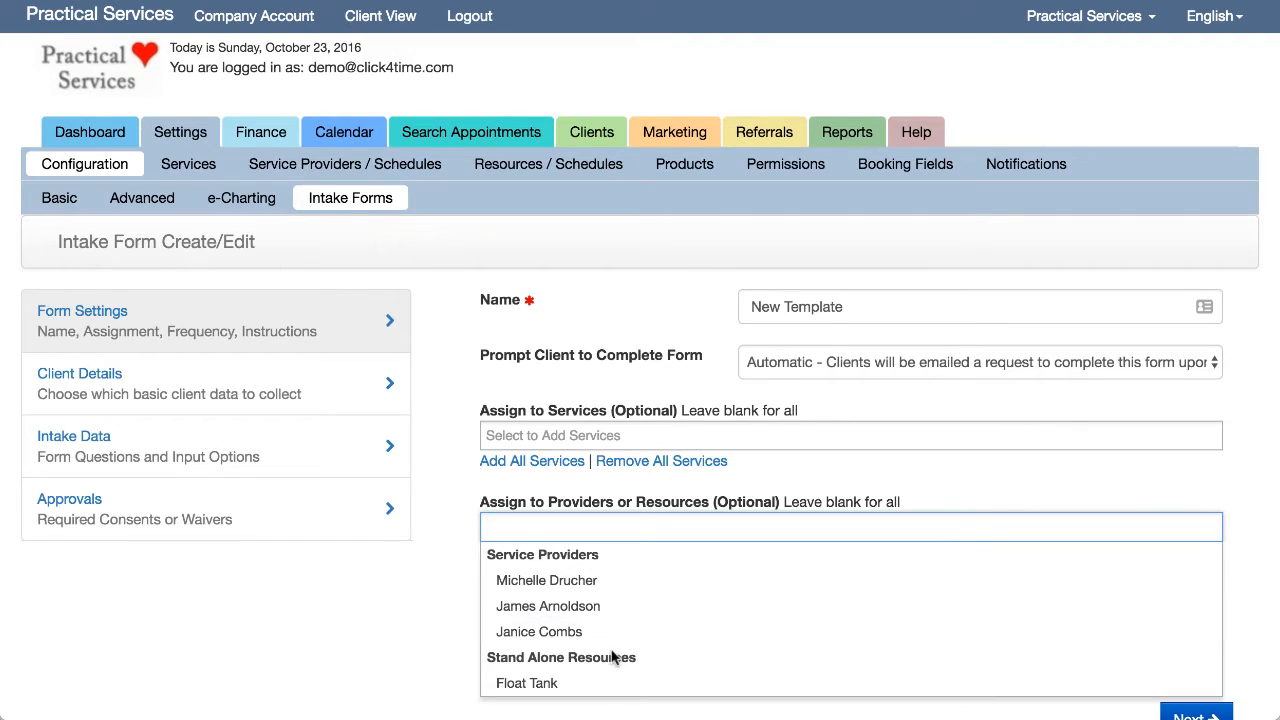
pyautogui.click(458, 513)
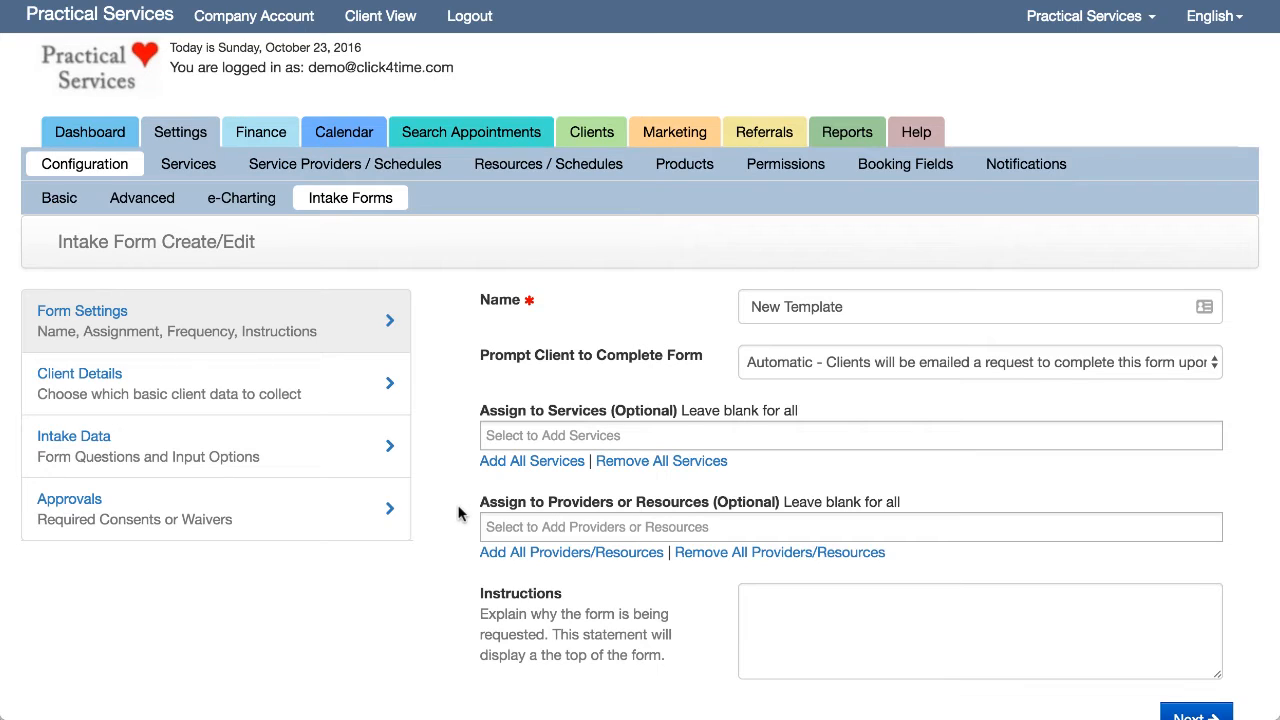
# - Enter 'These are instructions' as the form's instructions
pyautogui.click(751, 597)
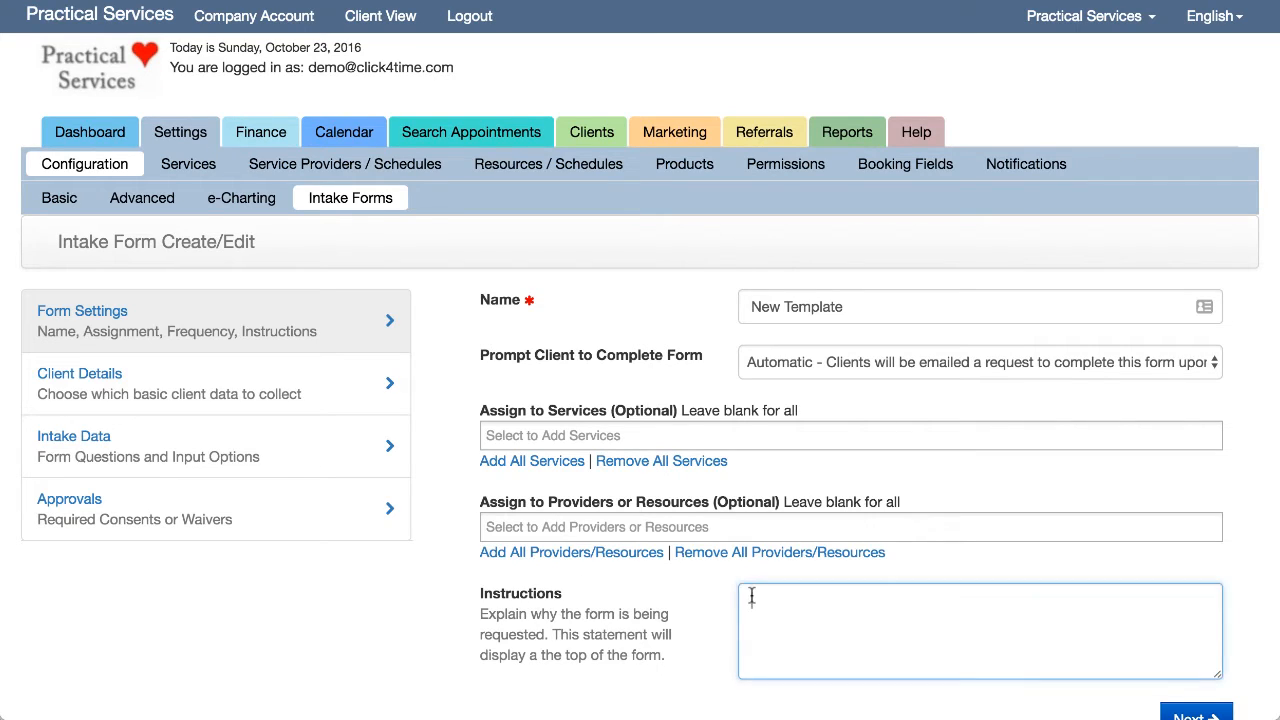
pyautogui.write('These are instruct')
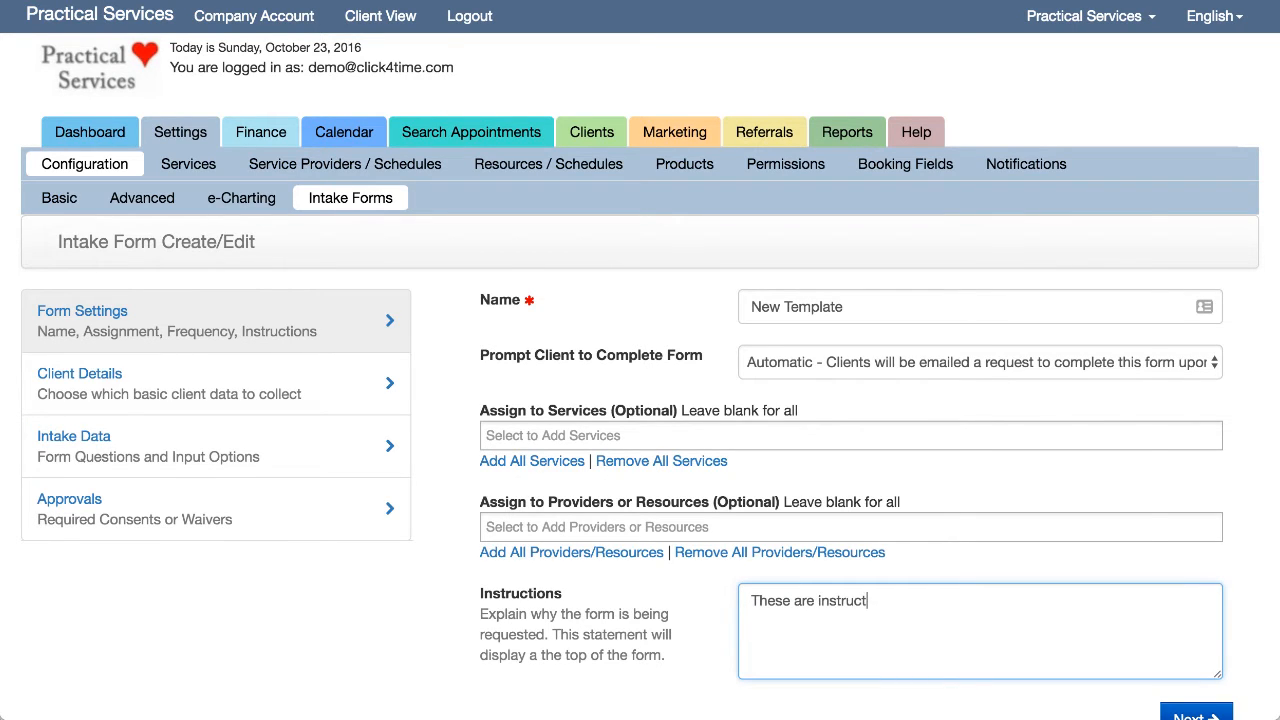
pyautogui.write('ions')
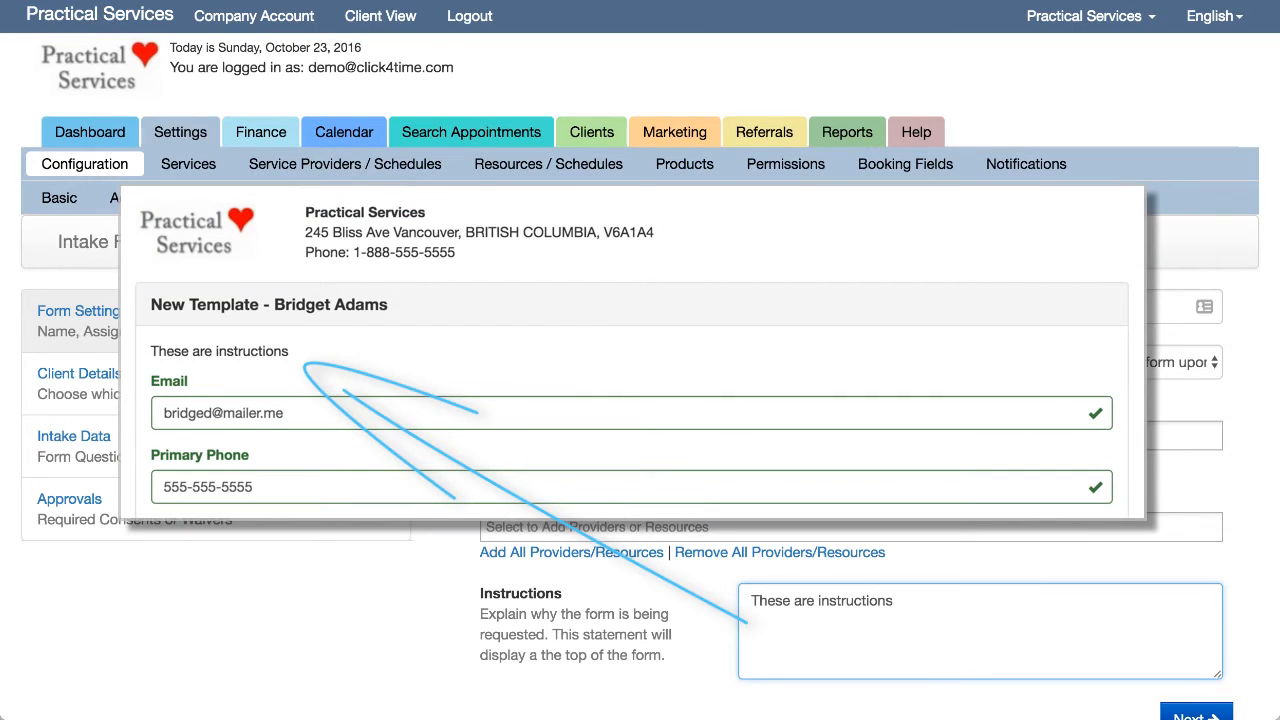
pyautogui.scroll(-2, 705, 583)
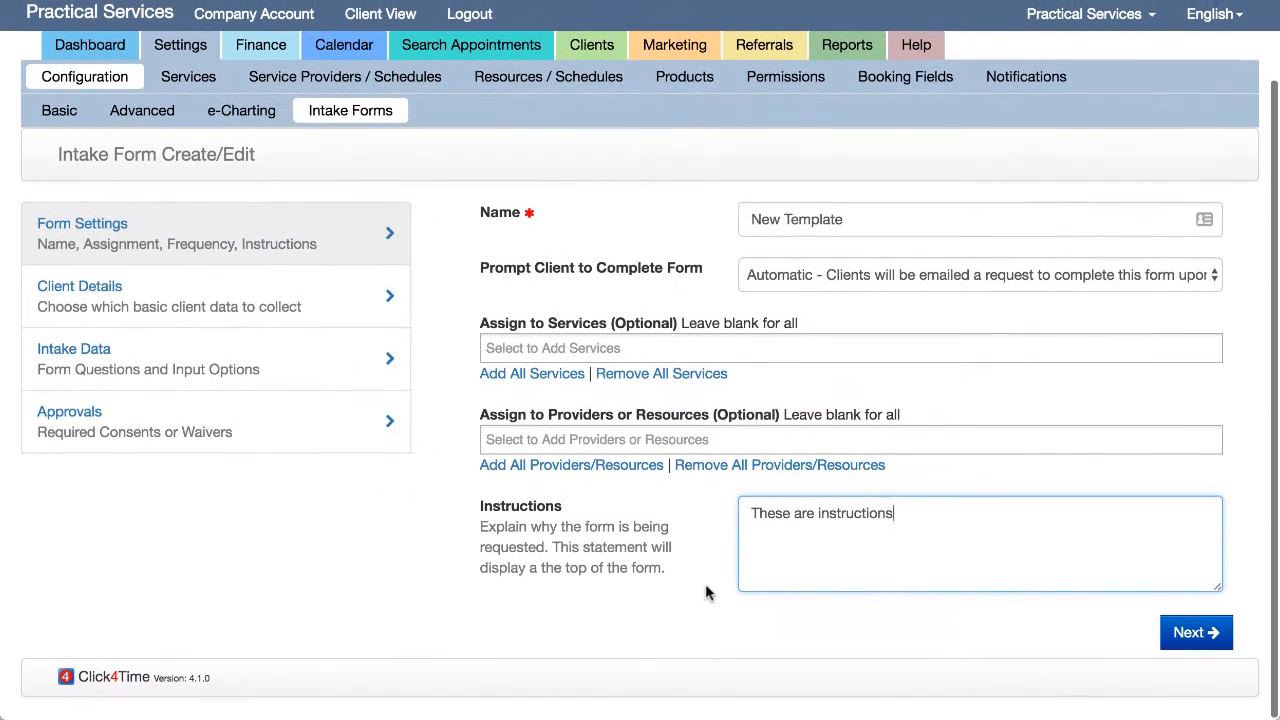
# - Tick Email and Primary Phone under Client Details, then continue to Intake Data
pyautogui.click(1186, 638)
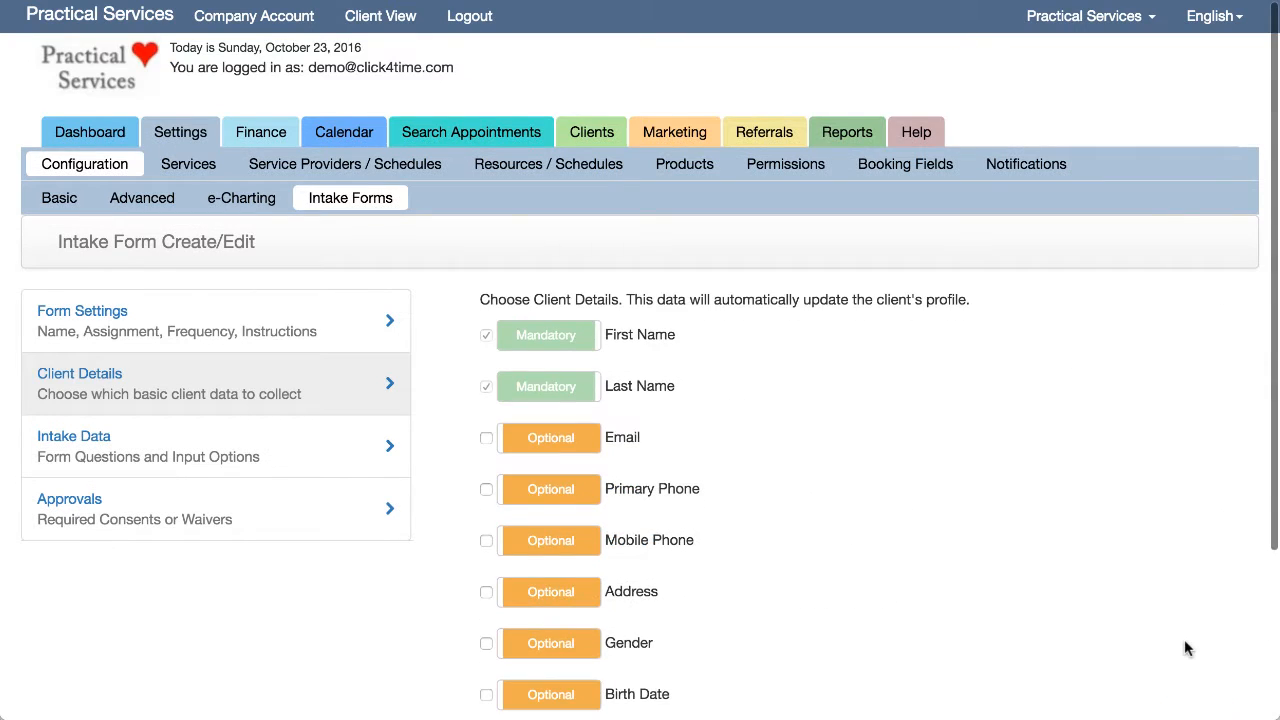
pyautogui.scroll(-3, 1185, 645)
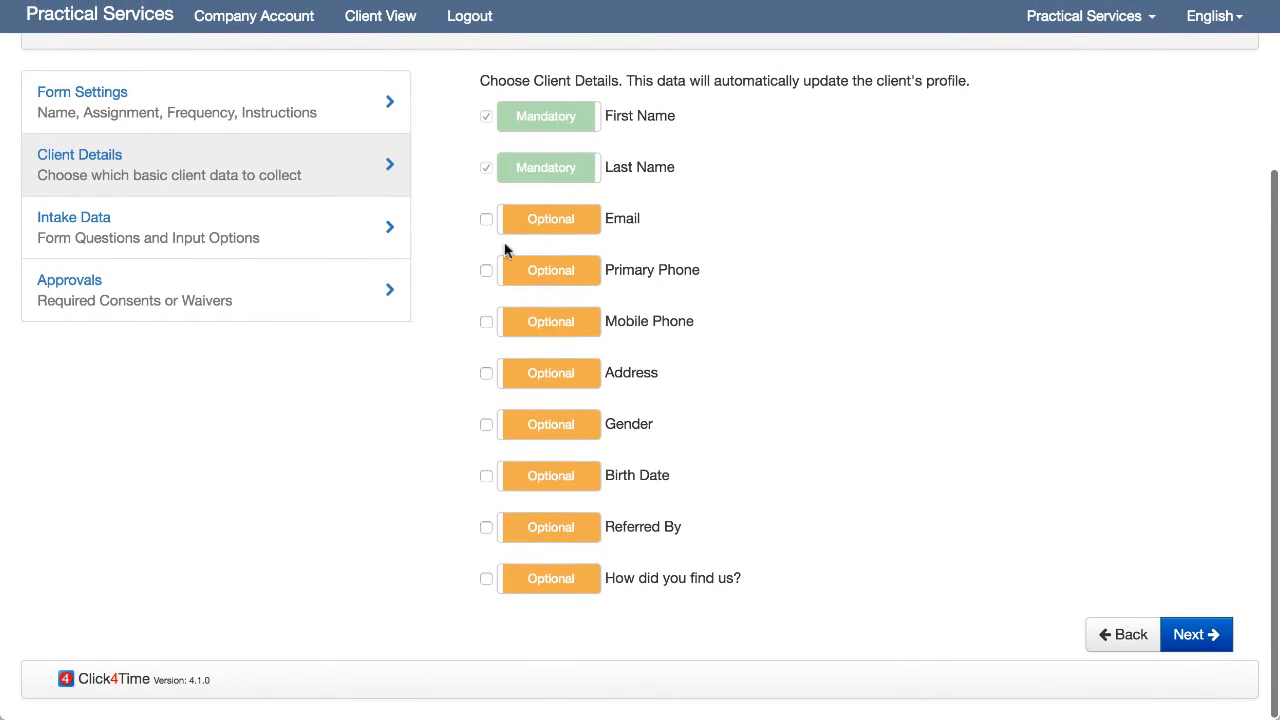
pyautogui.click(486, 220)
pyautogui.click(486, 272)
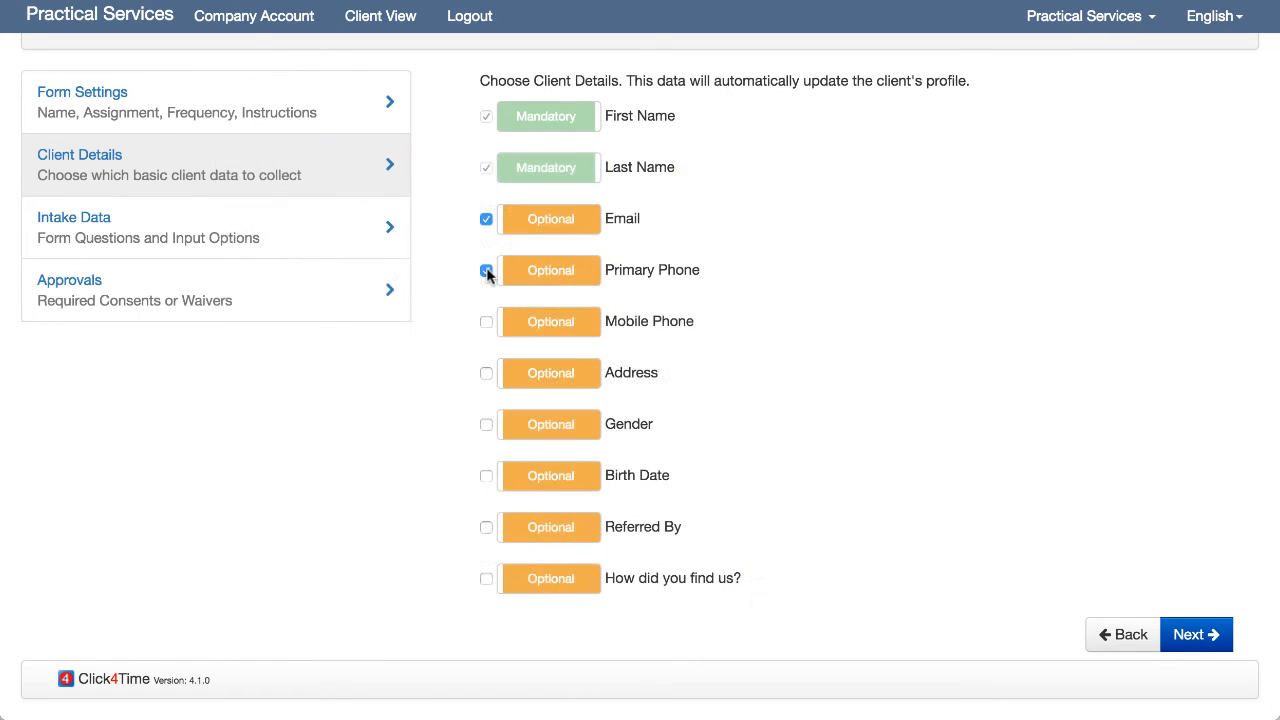
pyautogui.click(1197, 638)
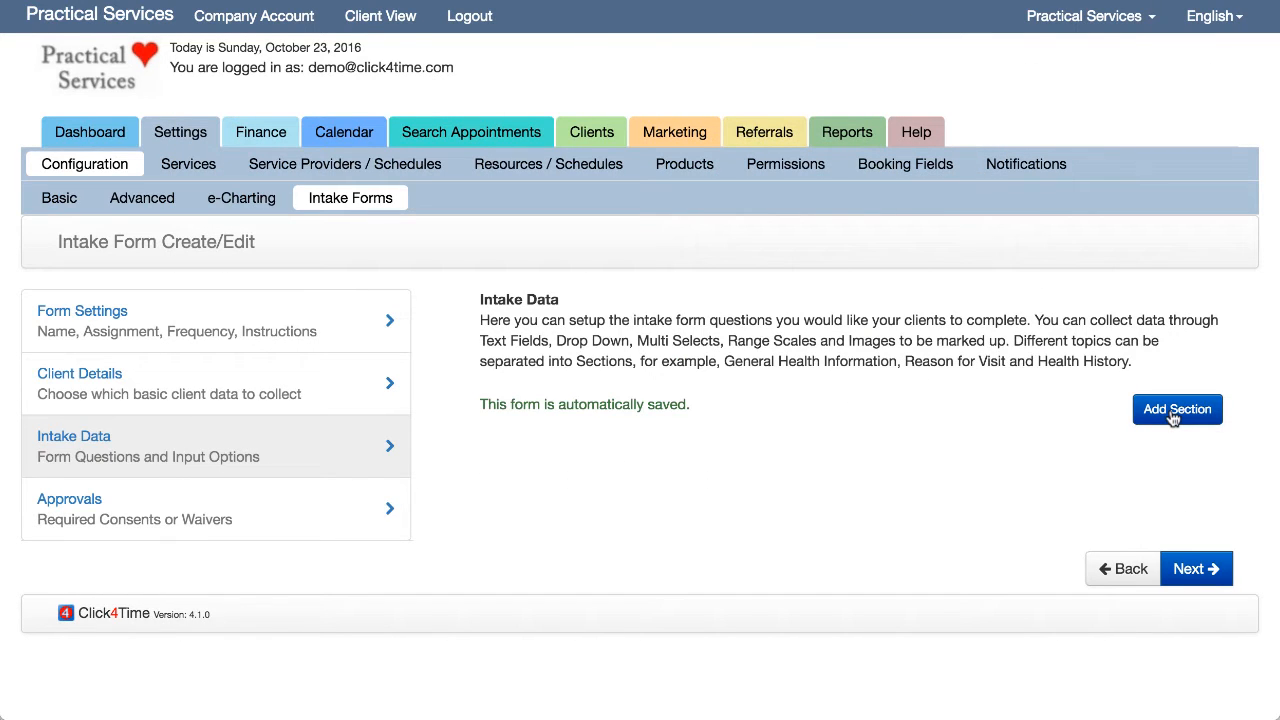
# - Add a new section named 'This is a section'
pyautogui.click(1175, 418)
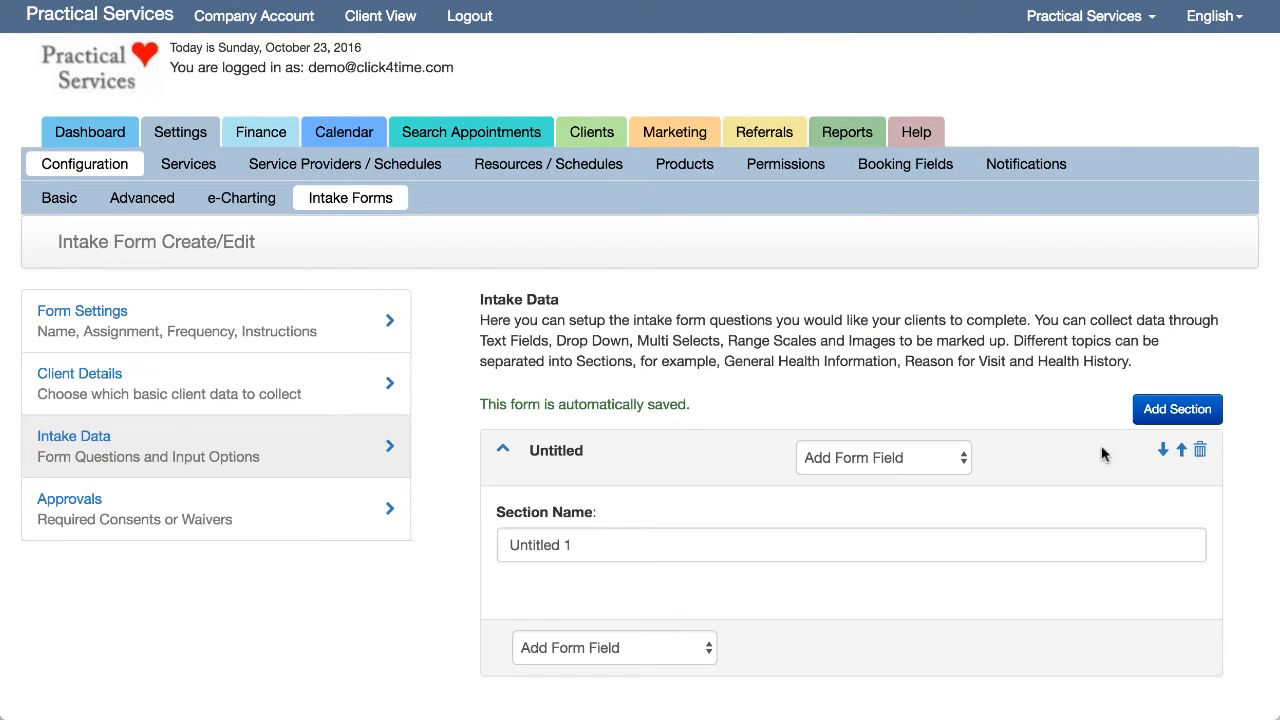
pyautogui.moveTo(568, 544); pyautogui.dragTo(478, 536)
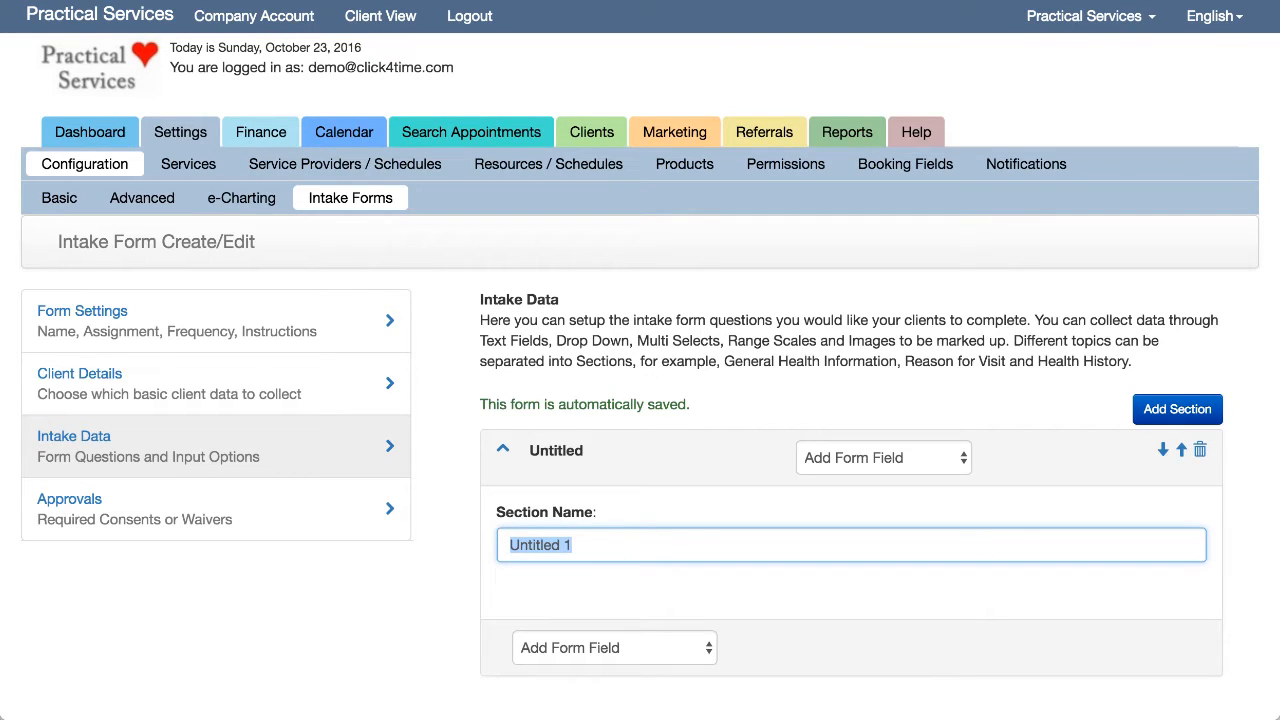
pyautogui.write('Thi')
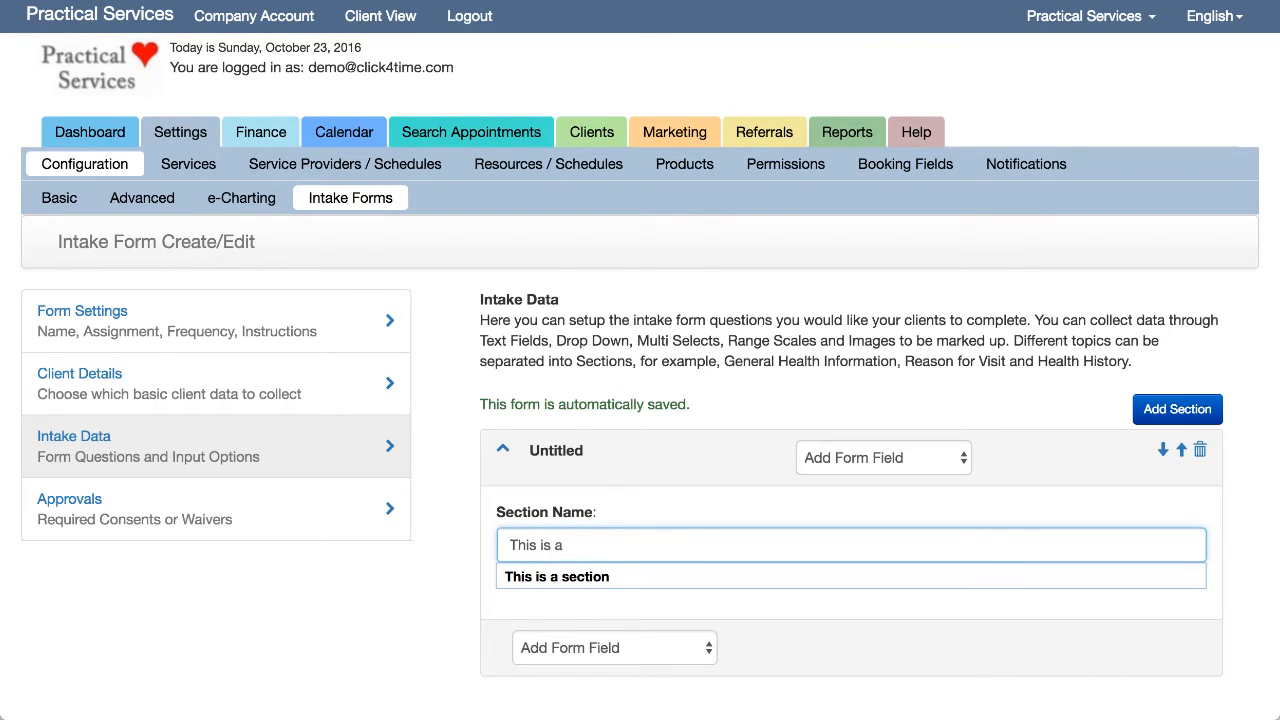
pyautogui.write('s is a')
pyautogui.click(518, 569)
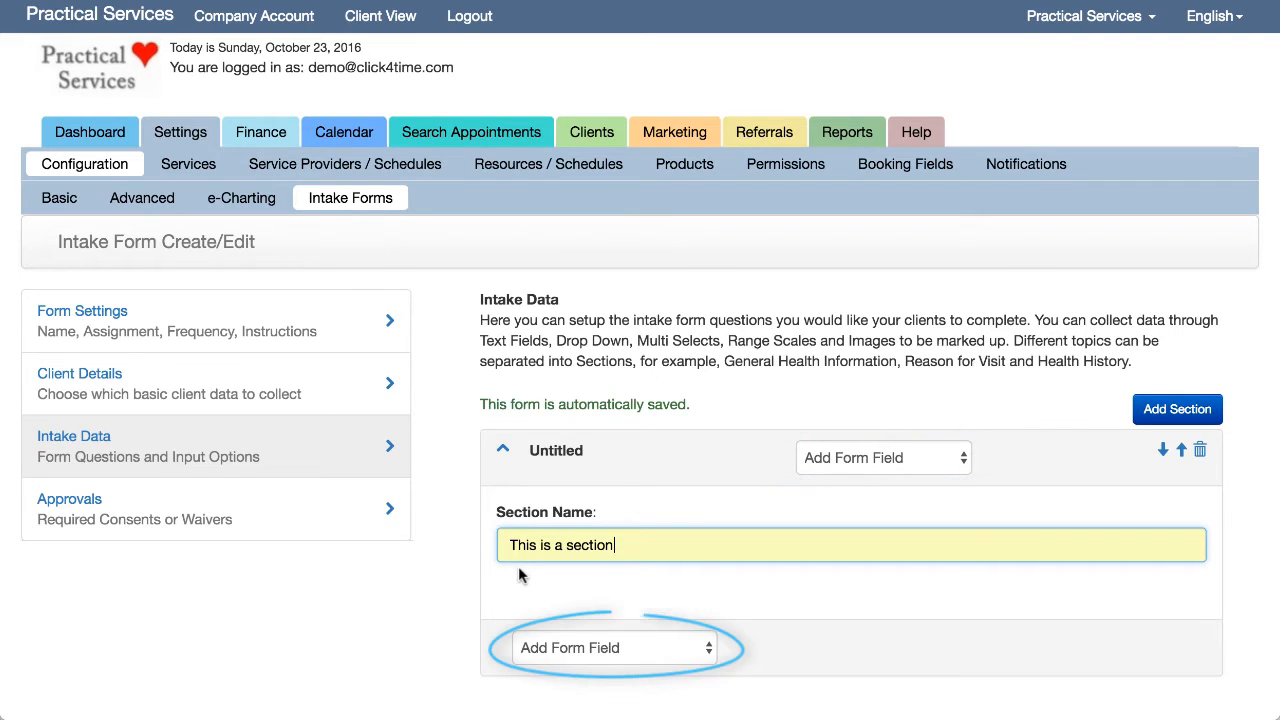
pyautogui.click(635, 600)
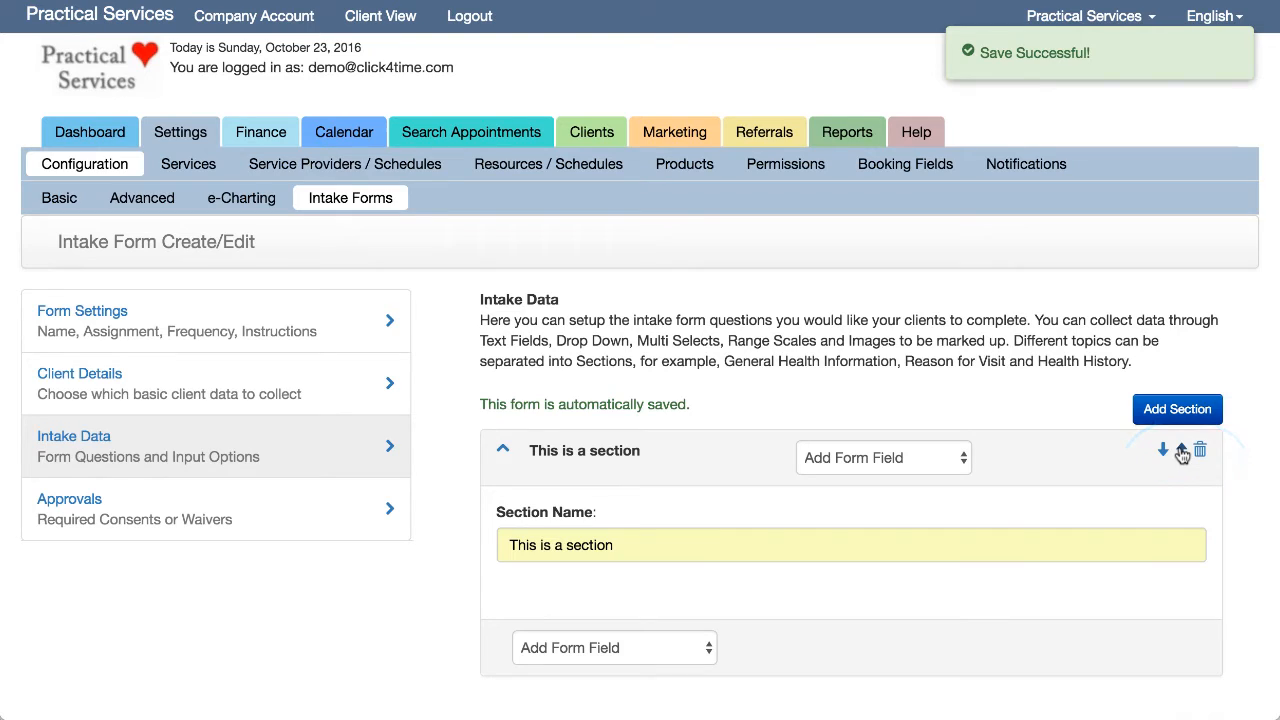
# - Add a Header field to the section reading 'This is a header'
pyautogui.click(703, 652)
pyautogui.click(613, 672)
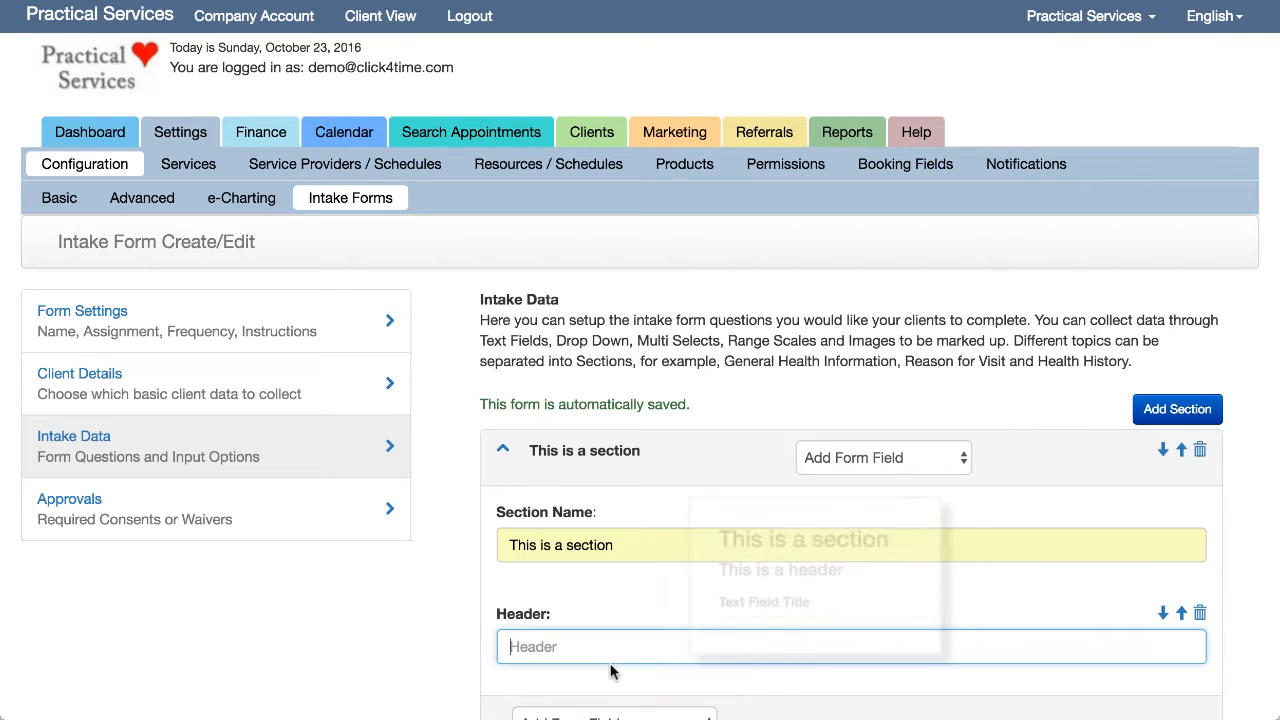
pyautogui.write('Th')
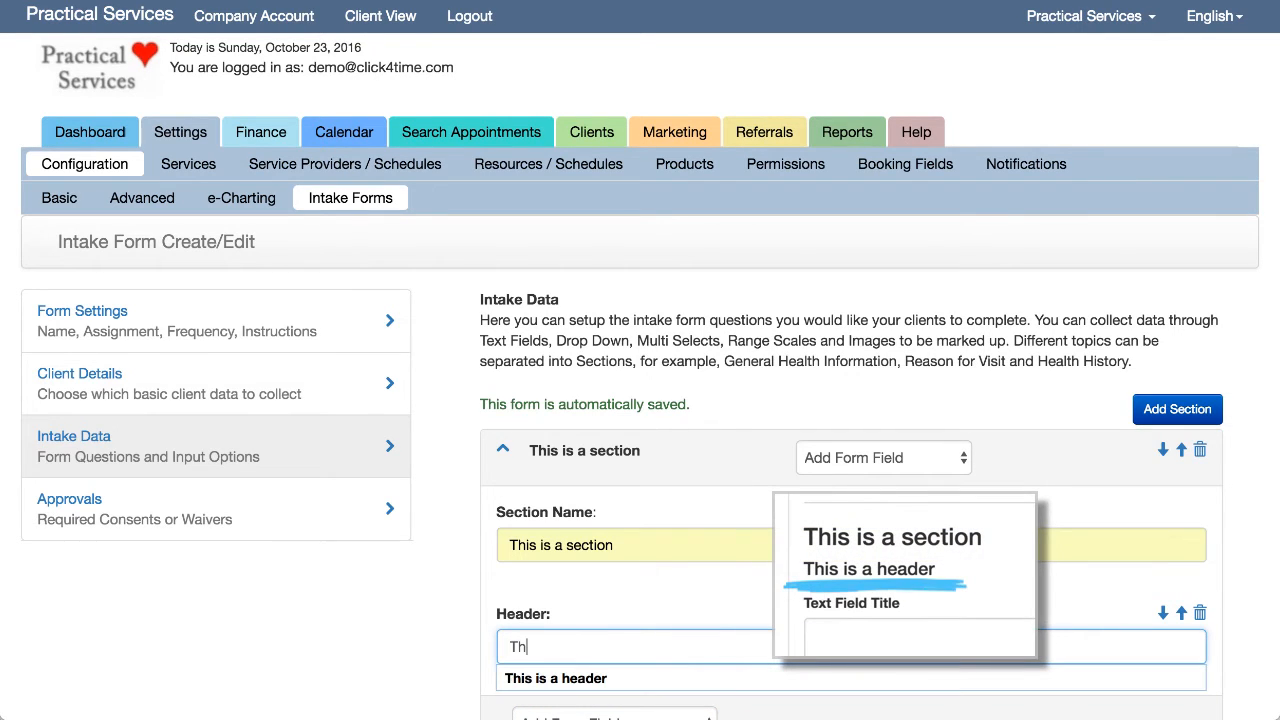
pyautogui.click(613, 685)
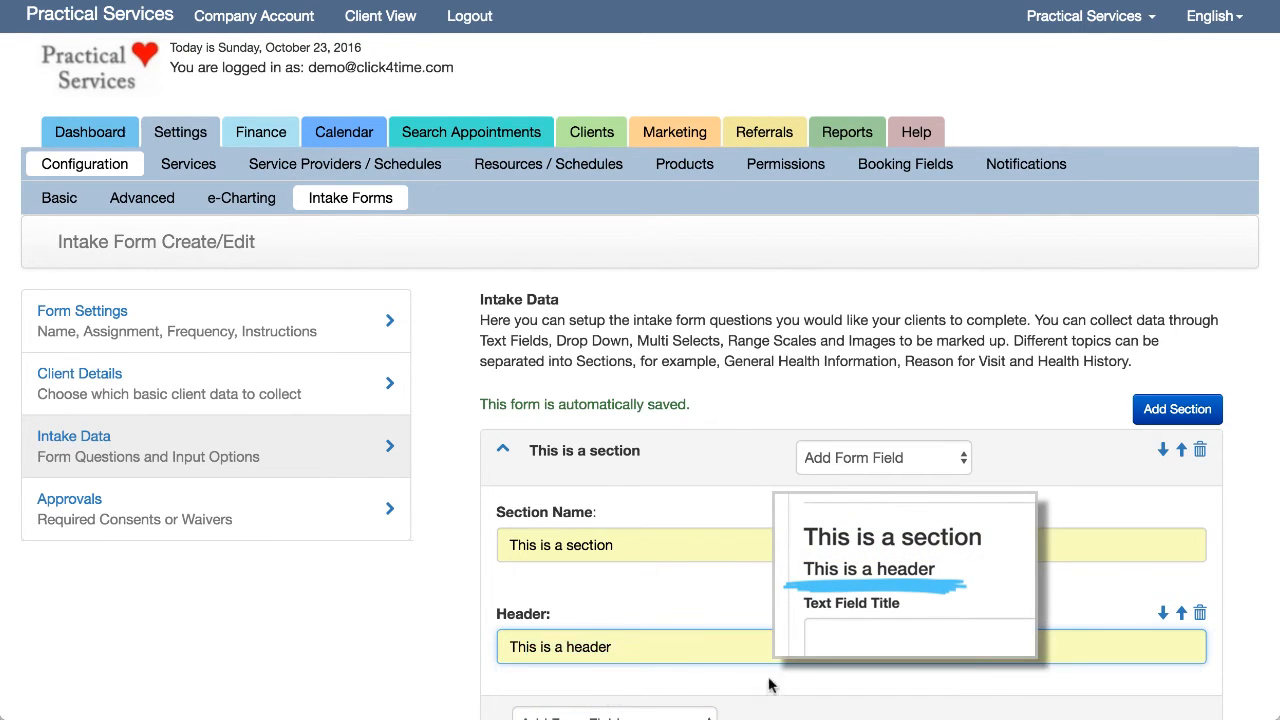
pyautogui.scroll(-3, 660, 640)
pyautogui.click(698, 597)
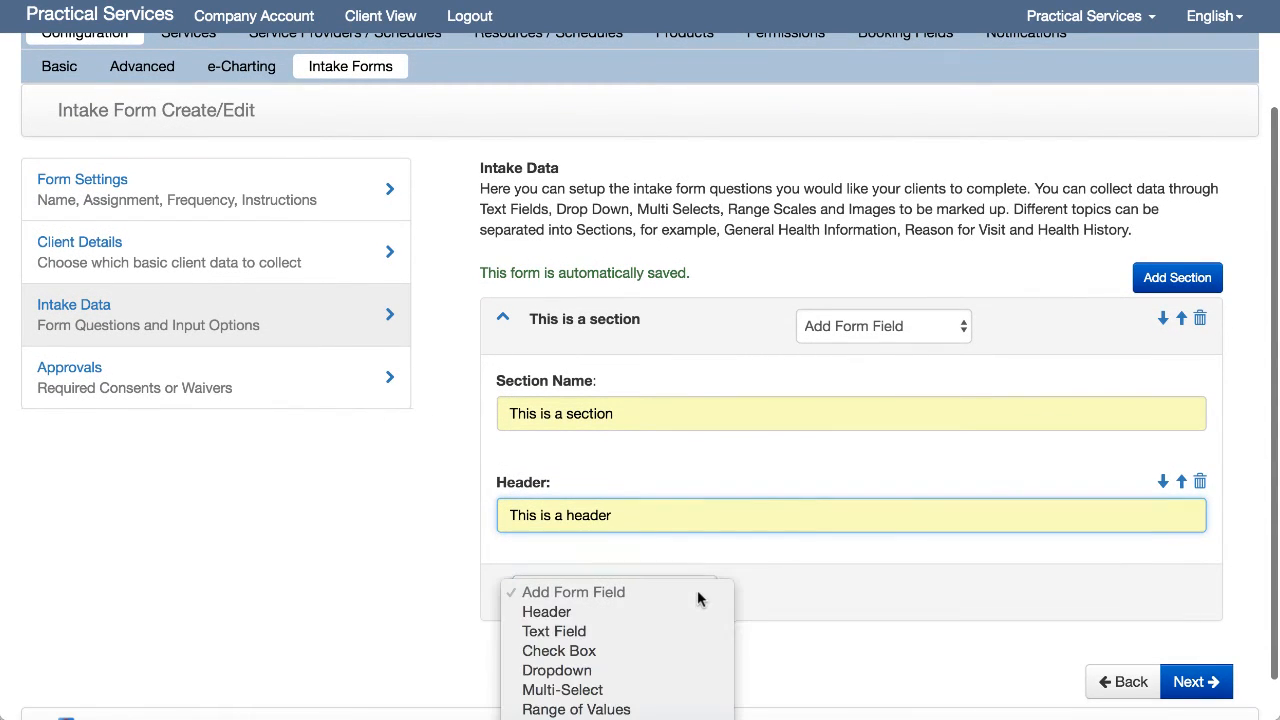
# - Add a Text Field to the section and retitle it
pyautogui.click(643, 624)
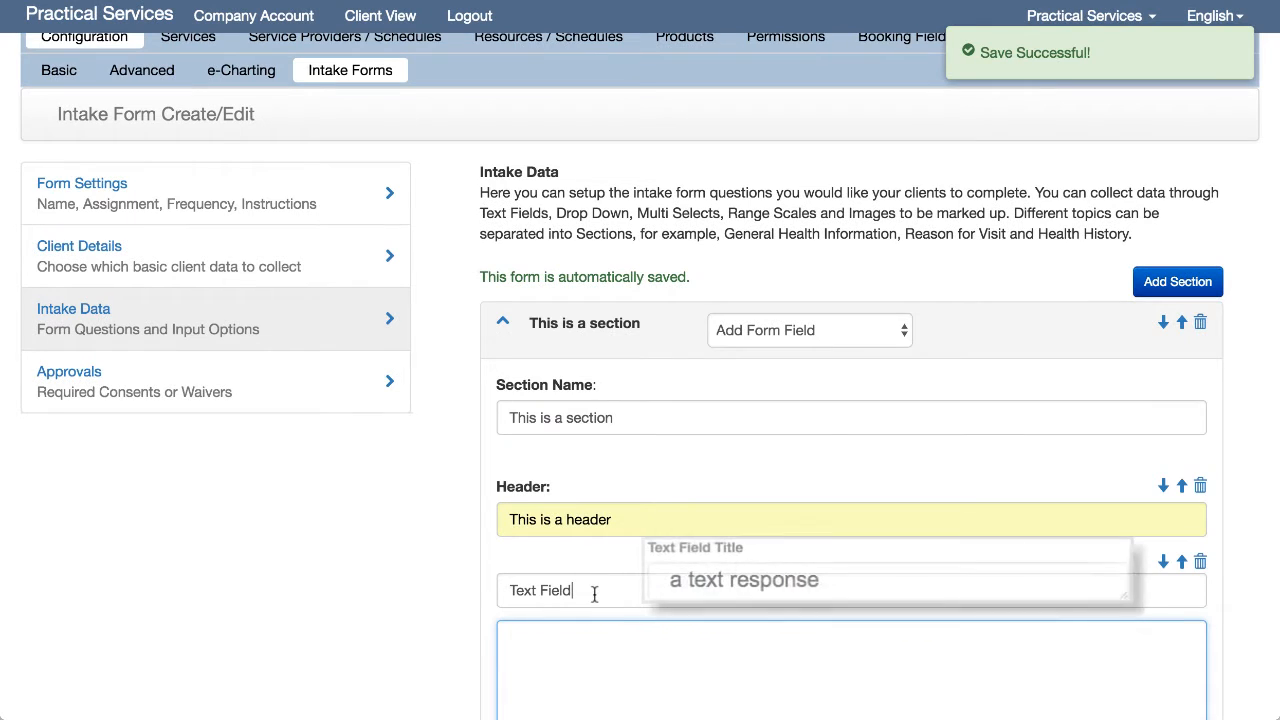
pyautogui.click(592, 591)
pyautogui.write('Title')
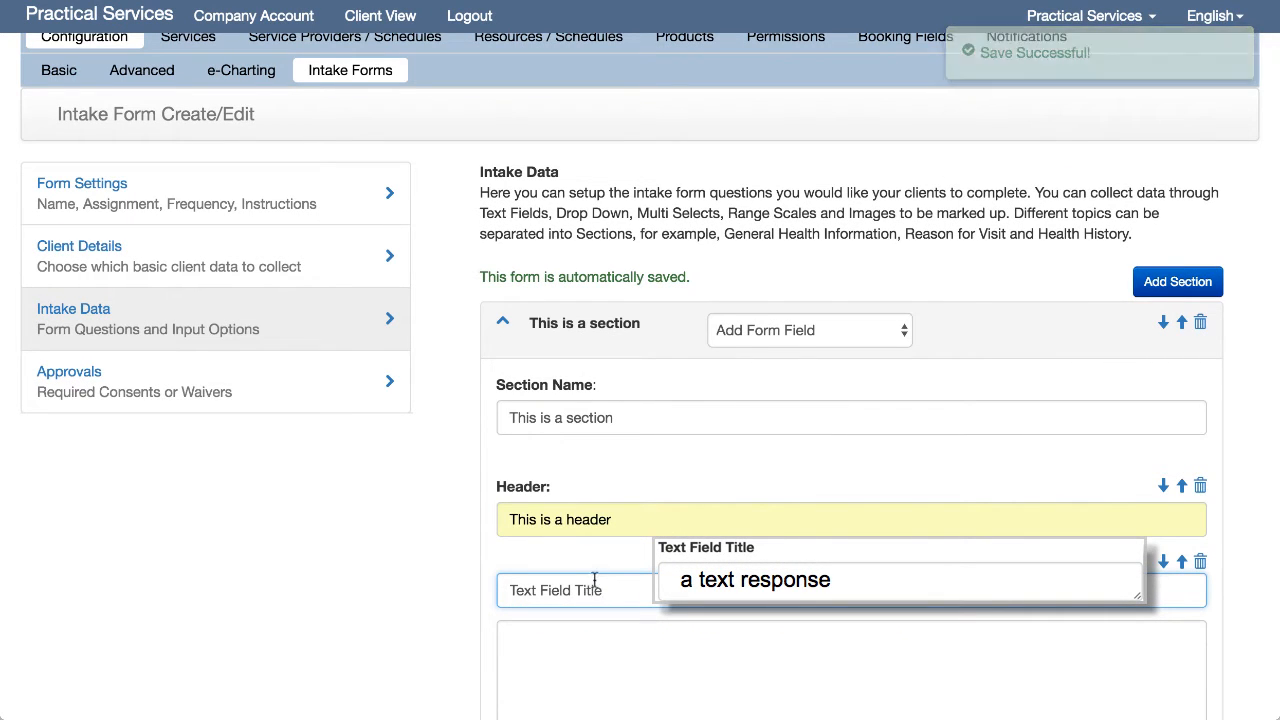
pyautogui.scroll(-3, 594, 585)
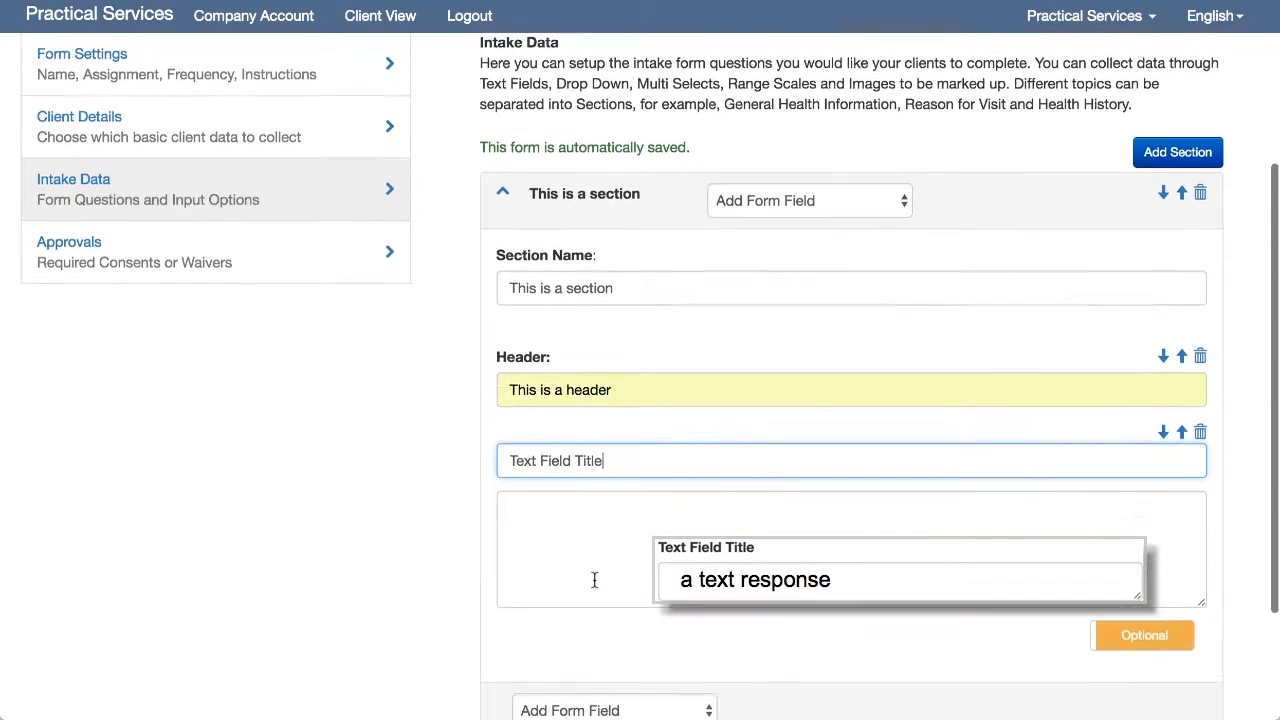
# - Add a retitled Check Box field with four pasted options, Option 1 to Option 4
pyautogui.click(610, 648)
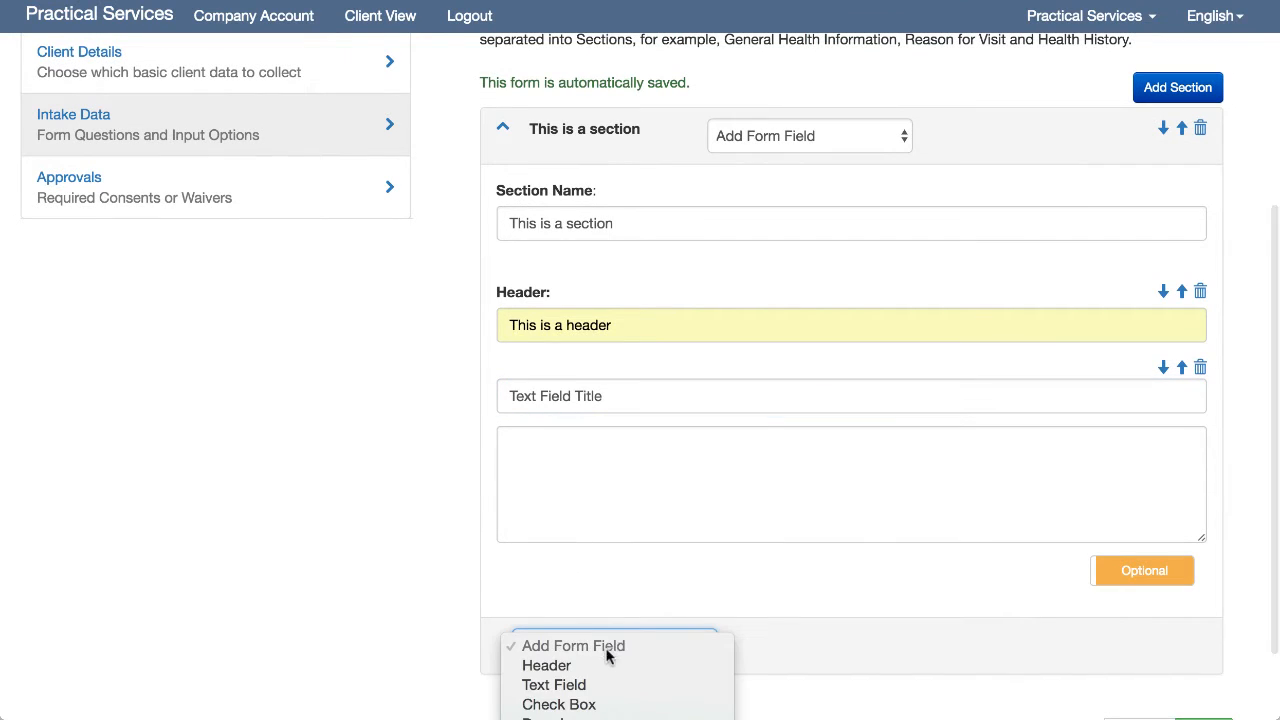
pyautogui.click(623, 703)
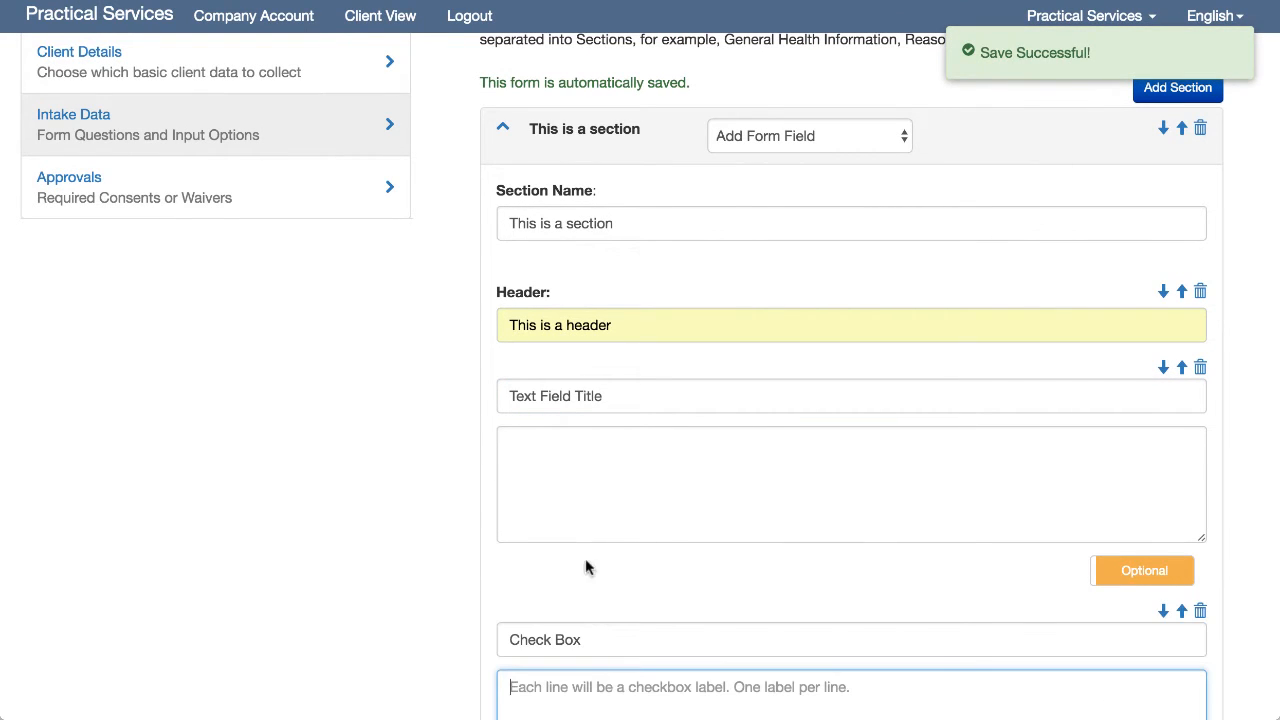
pyautogui.click(597, 637)
pyautogui.write('Title')
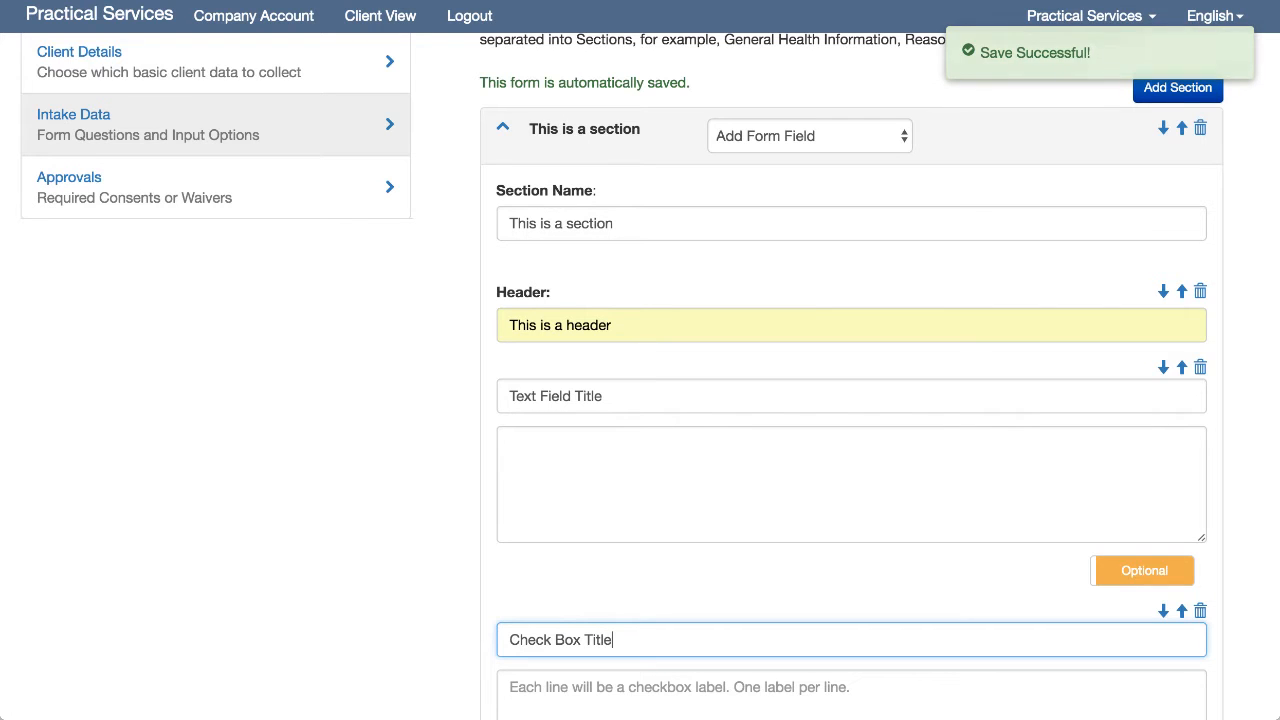
pyautogui.scroll(-3, 594, 700)
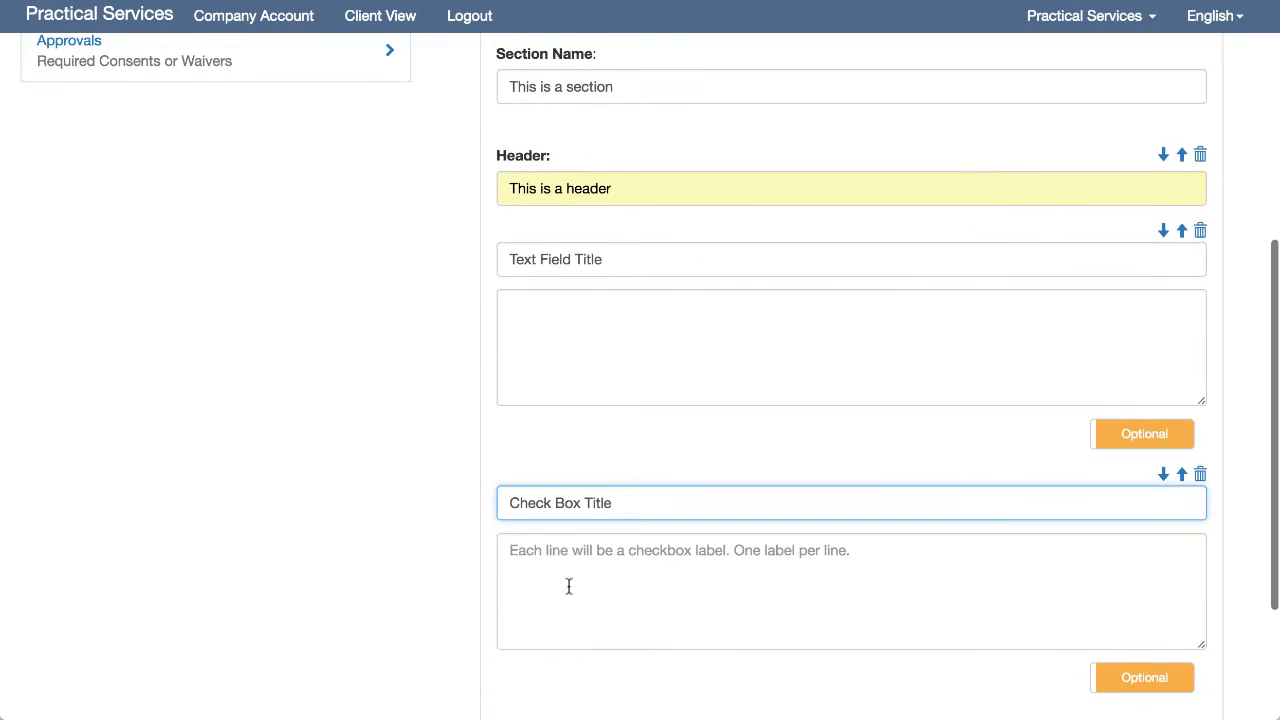
pyautogui.click(557, 561)
pyautogui.write('Option 1 Option 2 OPtion 3 Option 4')
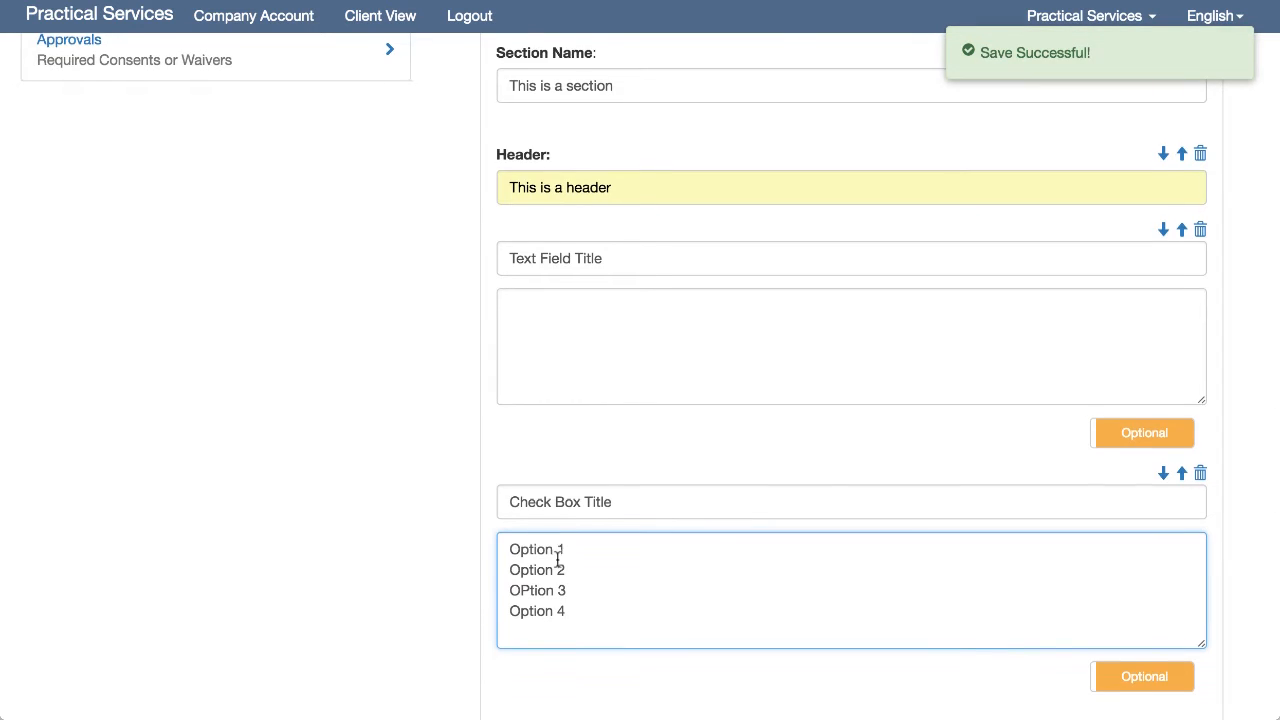
pyautogui.scroll(-3, 557, 560)
pyautogui.scroll(-2, 556, 557)
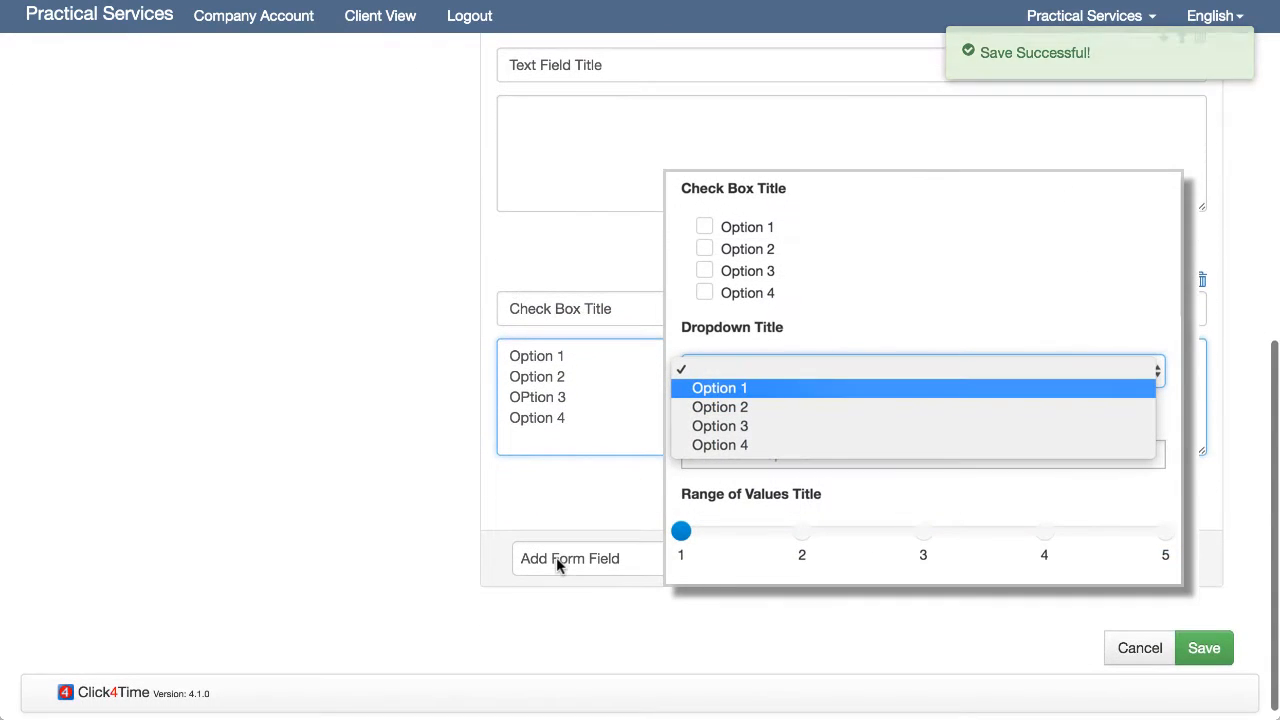
# - Add an Anatomical Diagram field using a built-in body diagram image
pyautogui.click(638, 556)
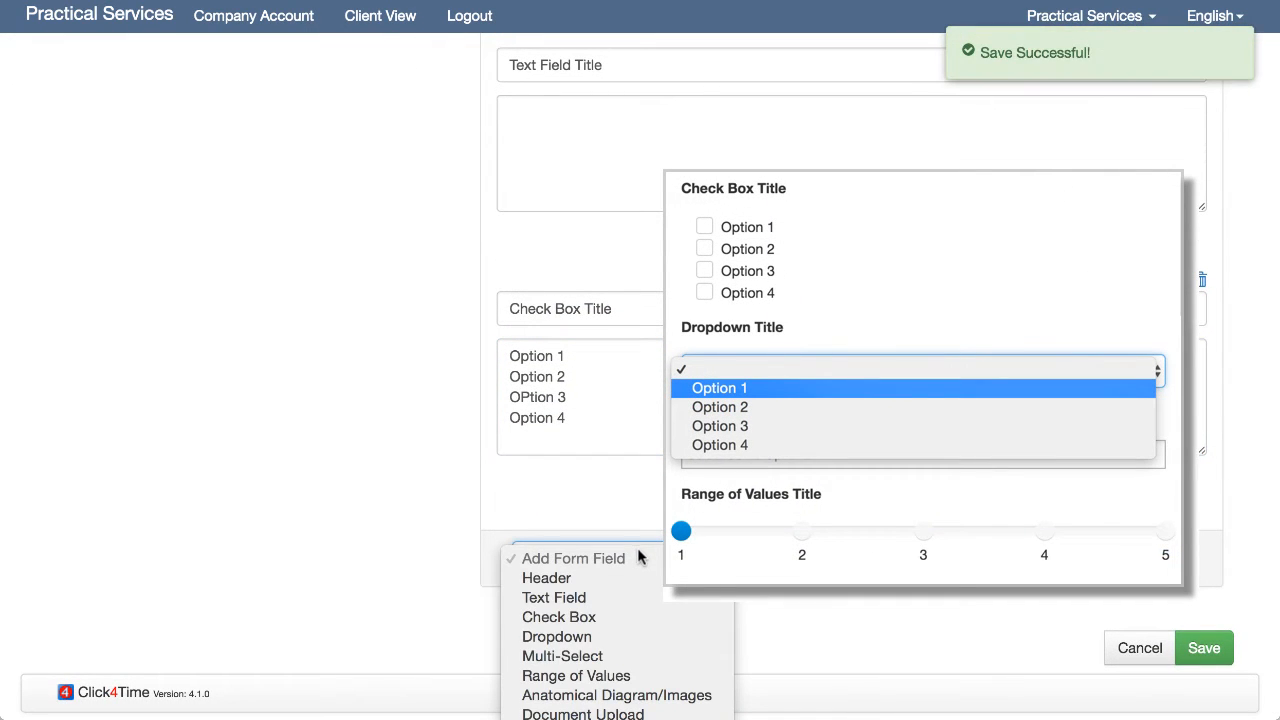
pyautogui.click(640, 695)
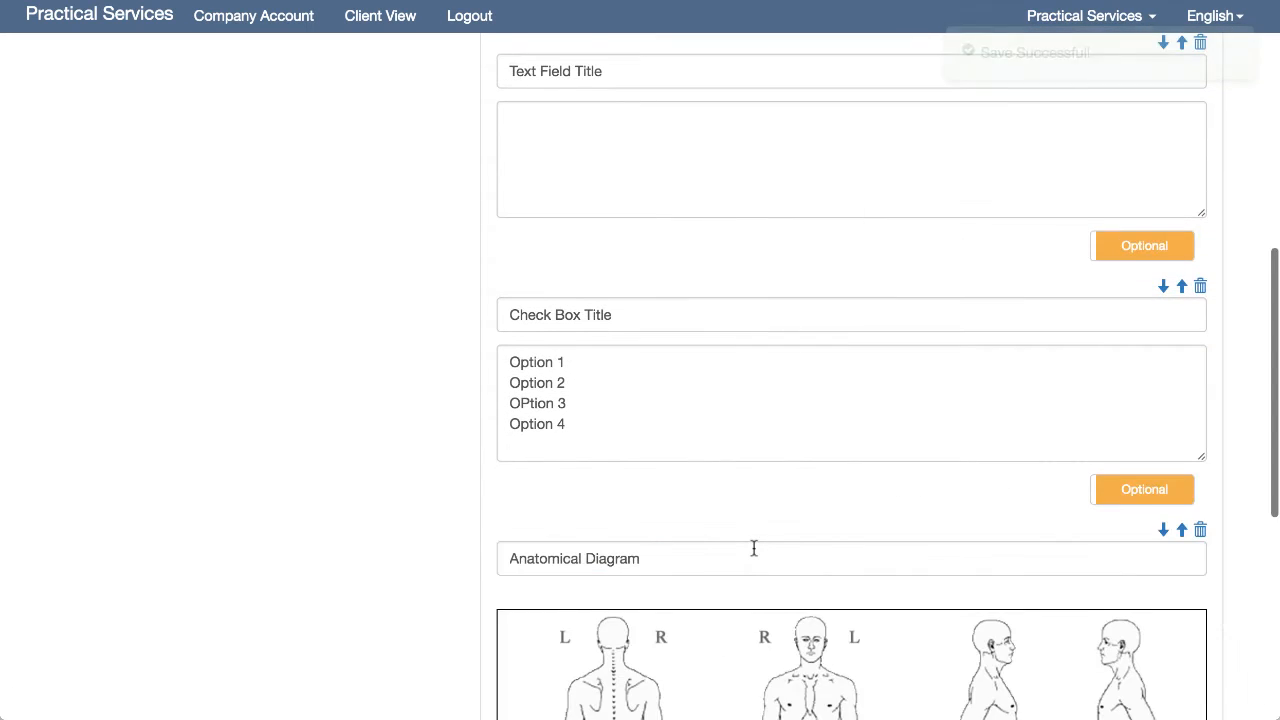
pyautogui.scroll(-3, 754, 547)
pyautogui.scroll(-7, 754, 547)
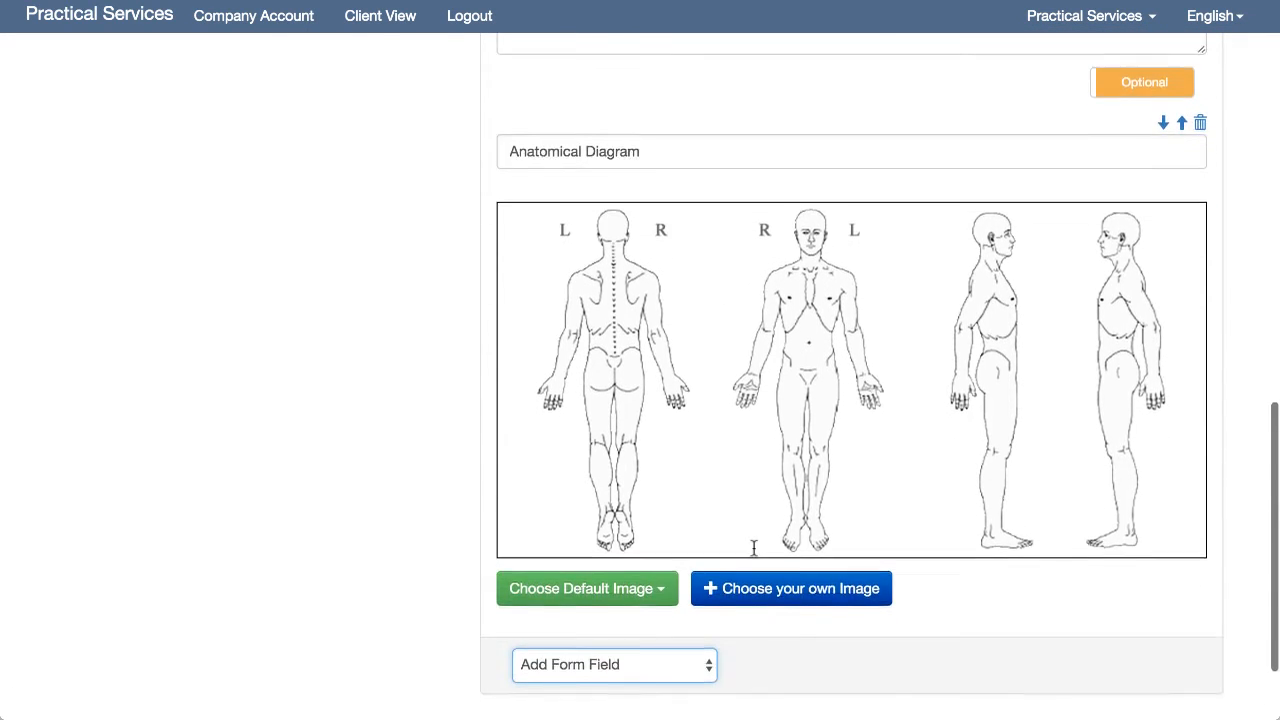
pyautogui.click(662, 467)
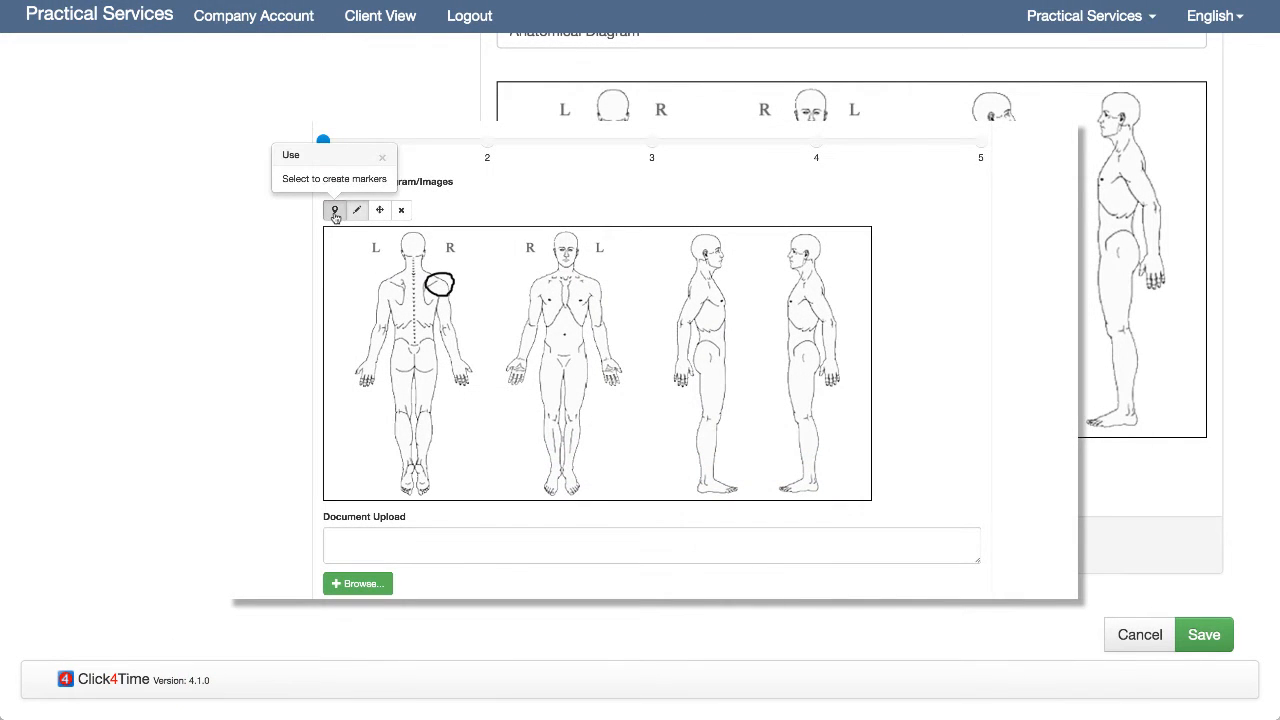
pyautogui.click(335, 210)
pyautogui.click(394, 280)
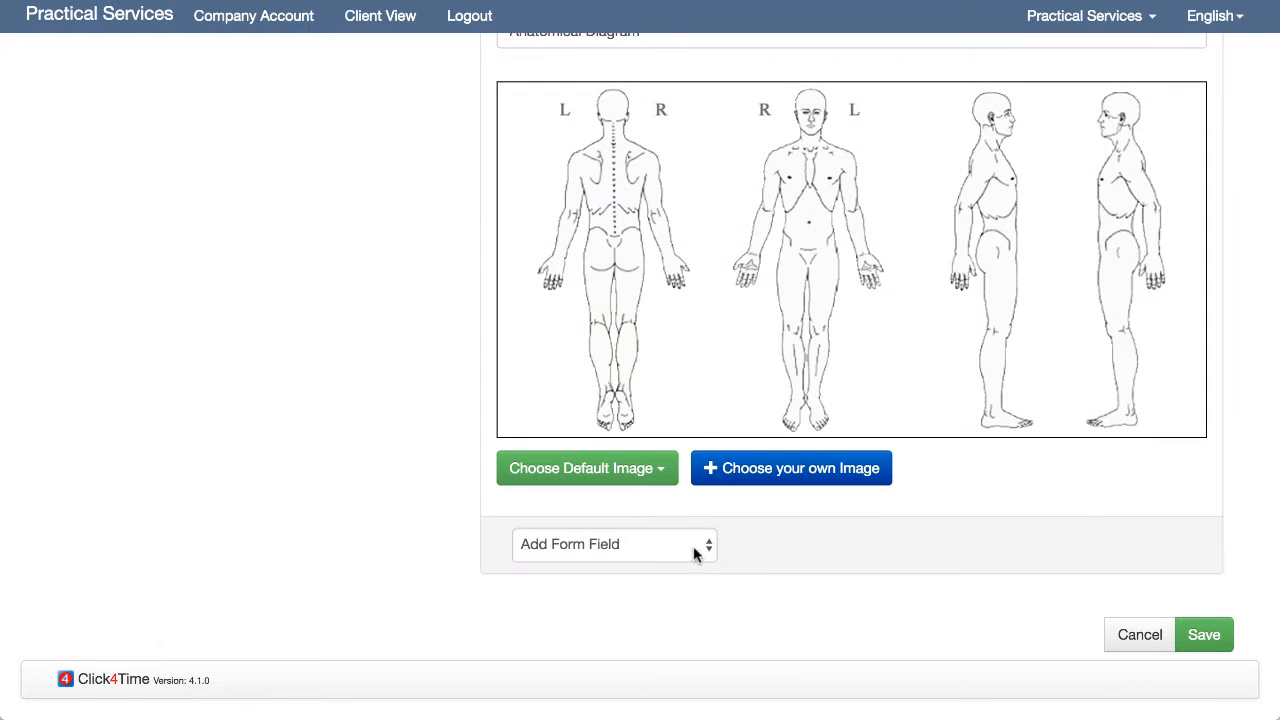
# - Add a Document Upload field, then proceed to the Approvals step
pyautogui.click(697, 553)
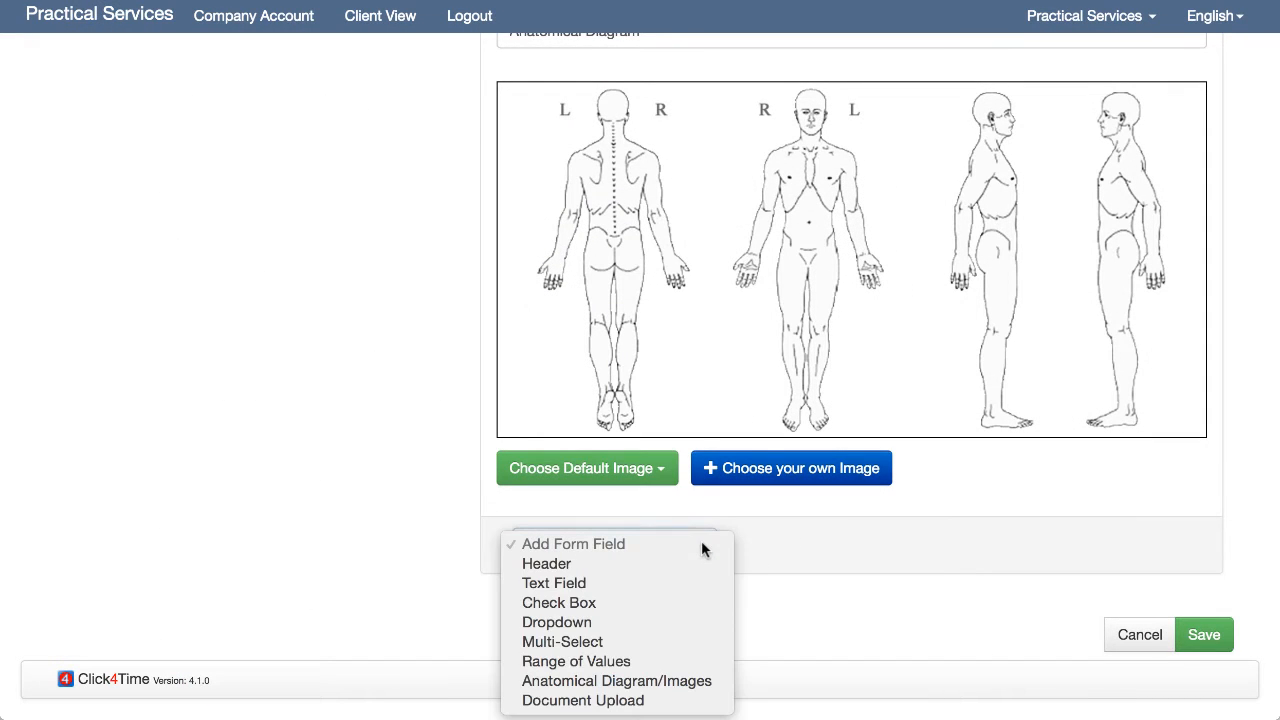
pyautogui.click(816, 577)
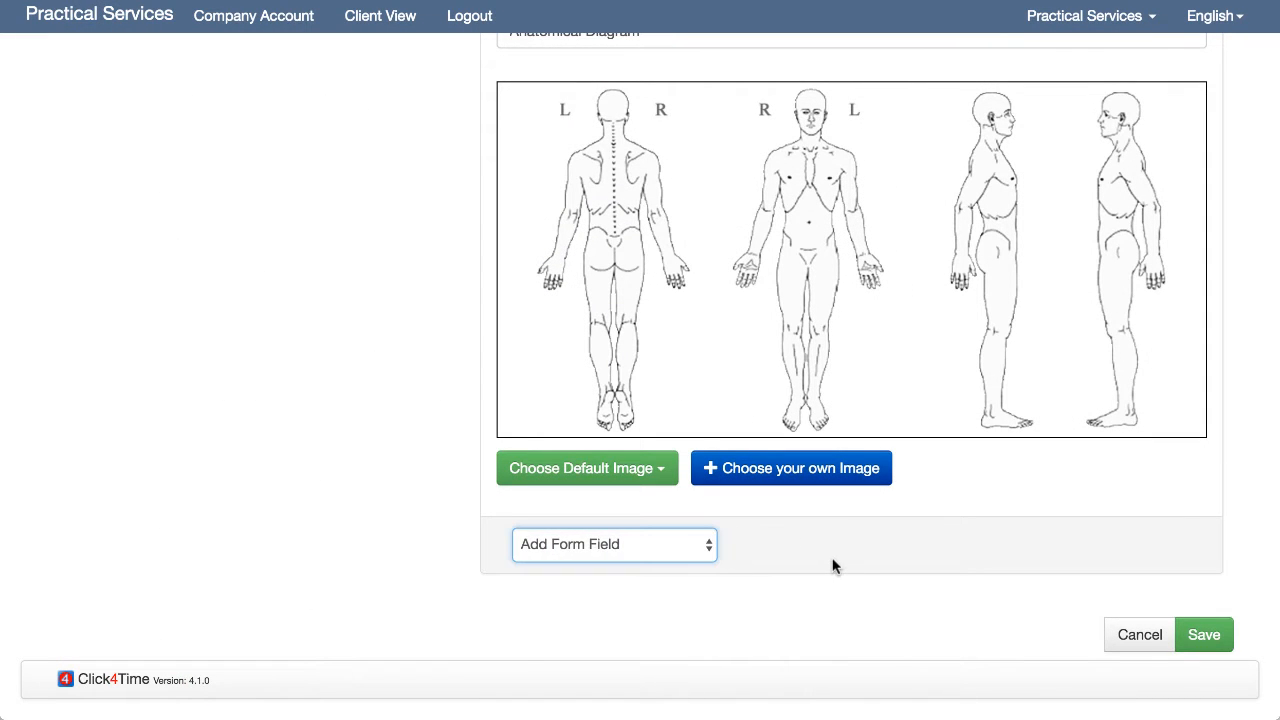
pyautogui.scroll(-3, 832, 566)
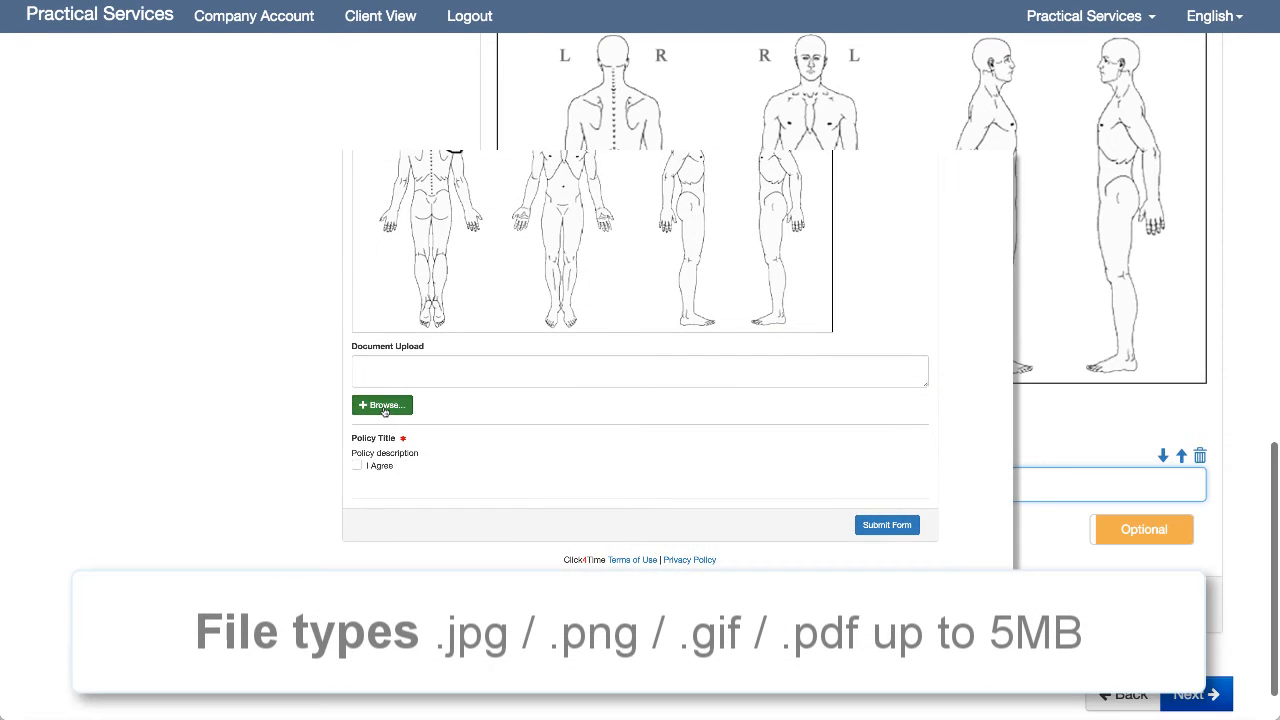
pyautogui.click(382, 405)
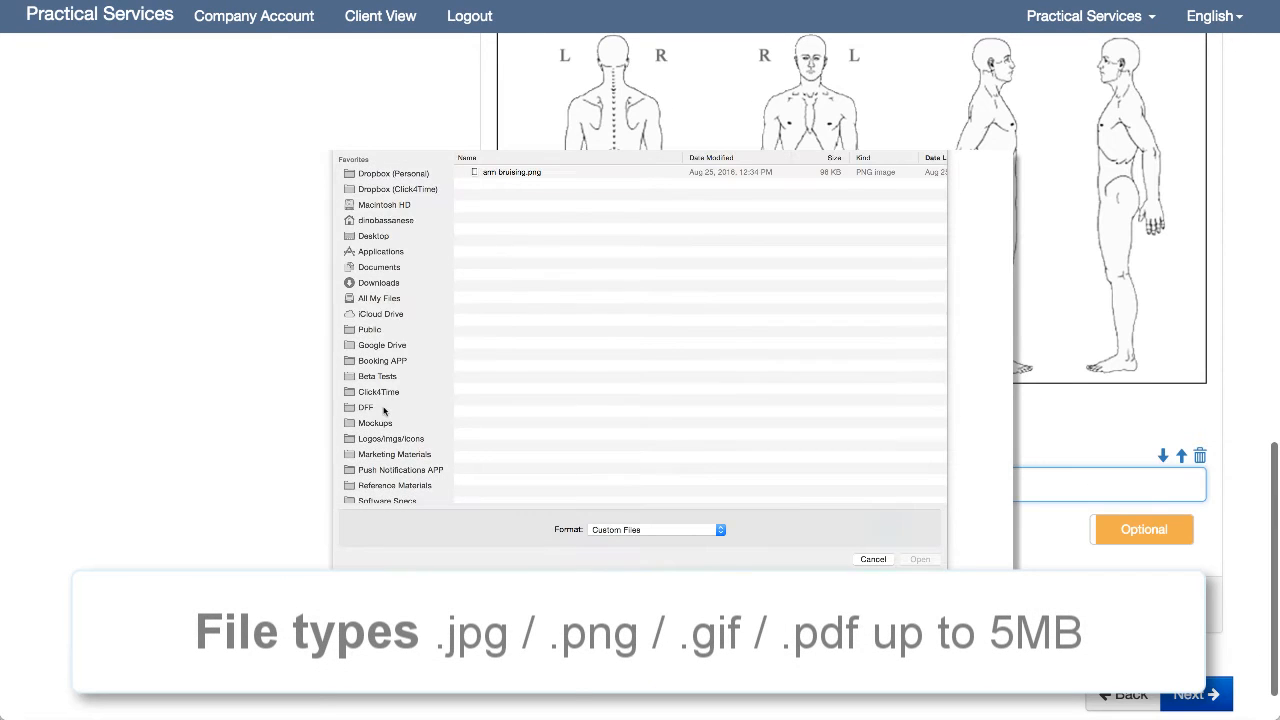
pyautogui.doubleClick(512, 172)
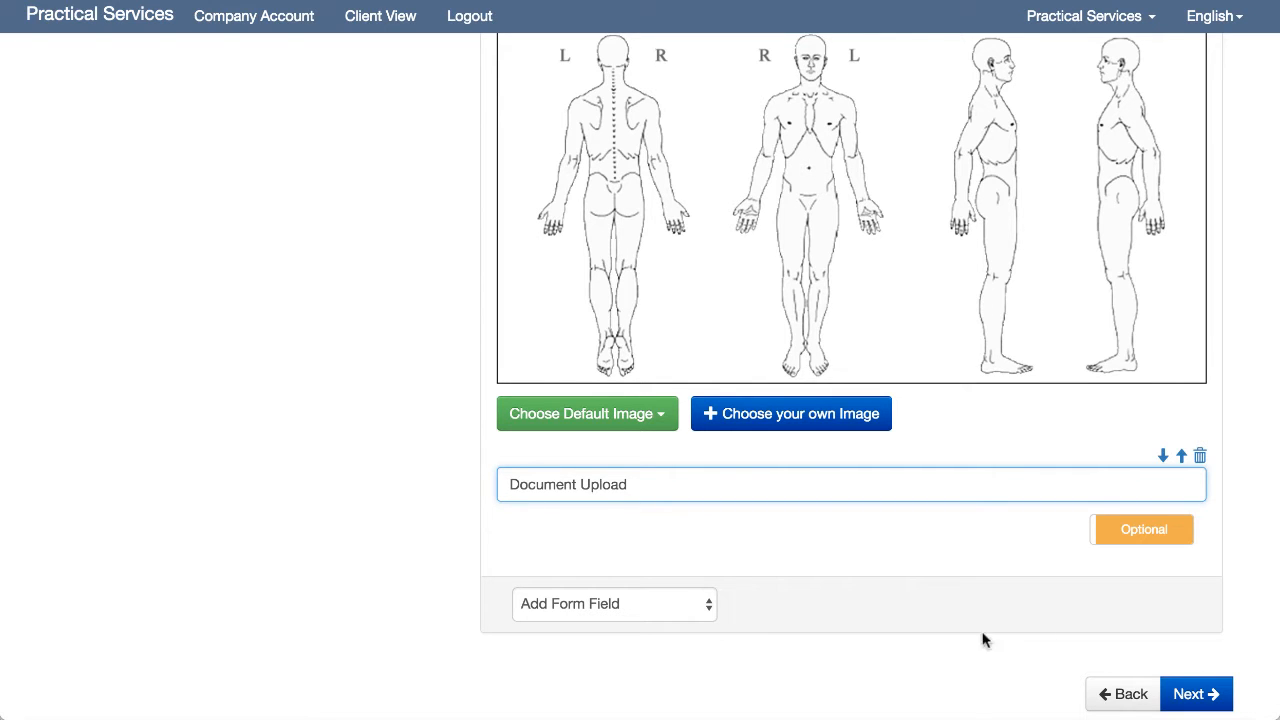
pyautogui.click(1188, 694)
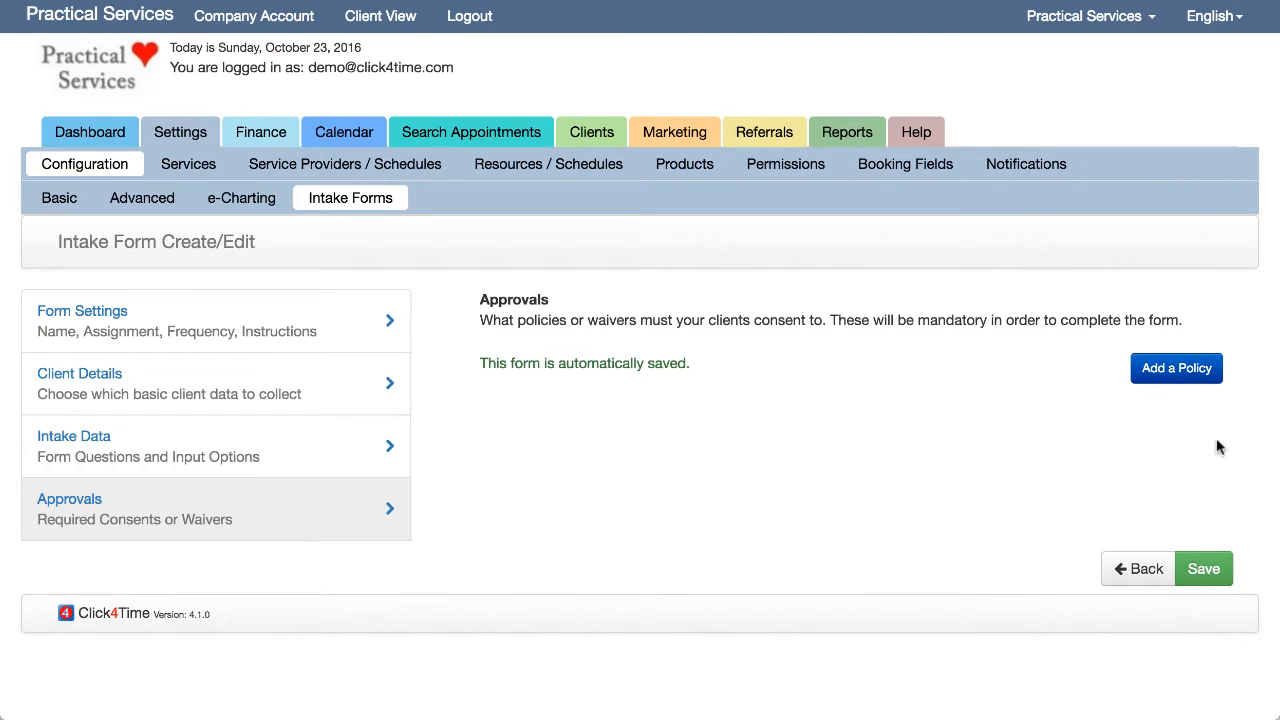
# - Add a policy named 'Policy Title' with description 'Policy description' and save the template
pyautogui.click(1180, 386)
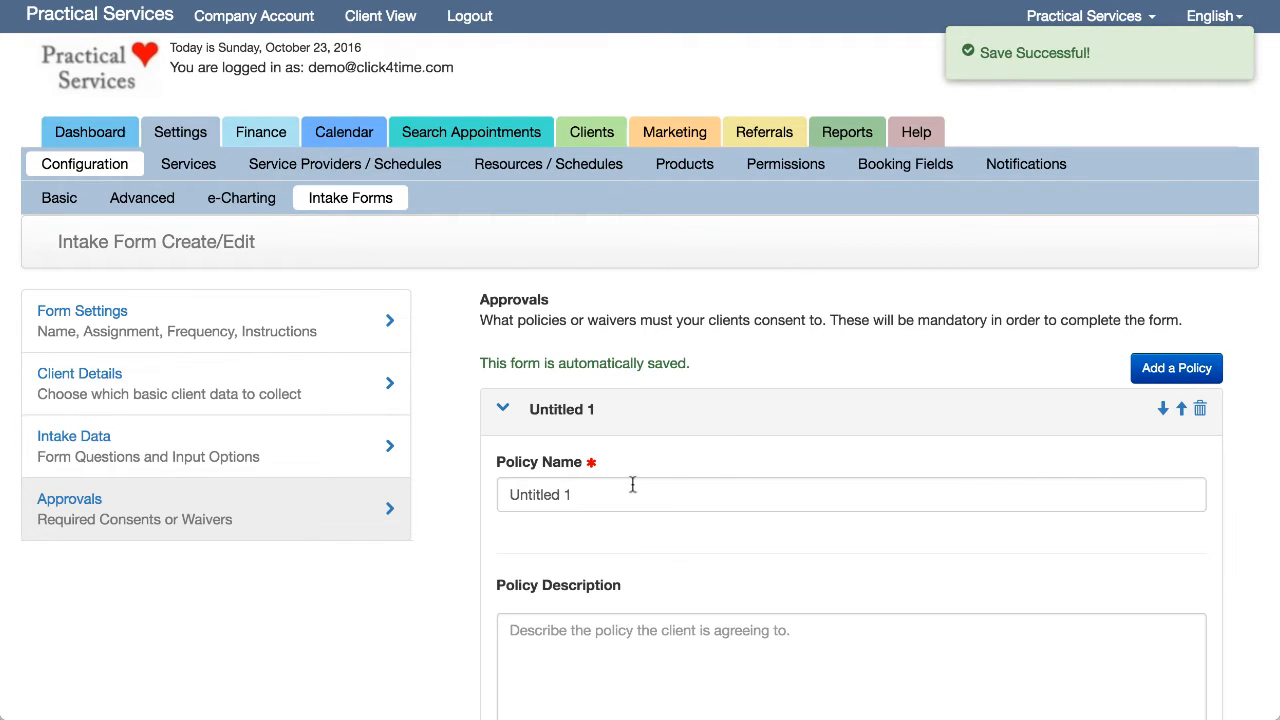
pyautogui.moveTo(612, 495); pyautogui.dragTo(432, 500)
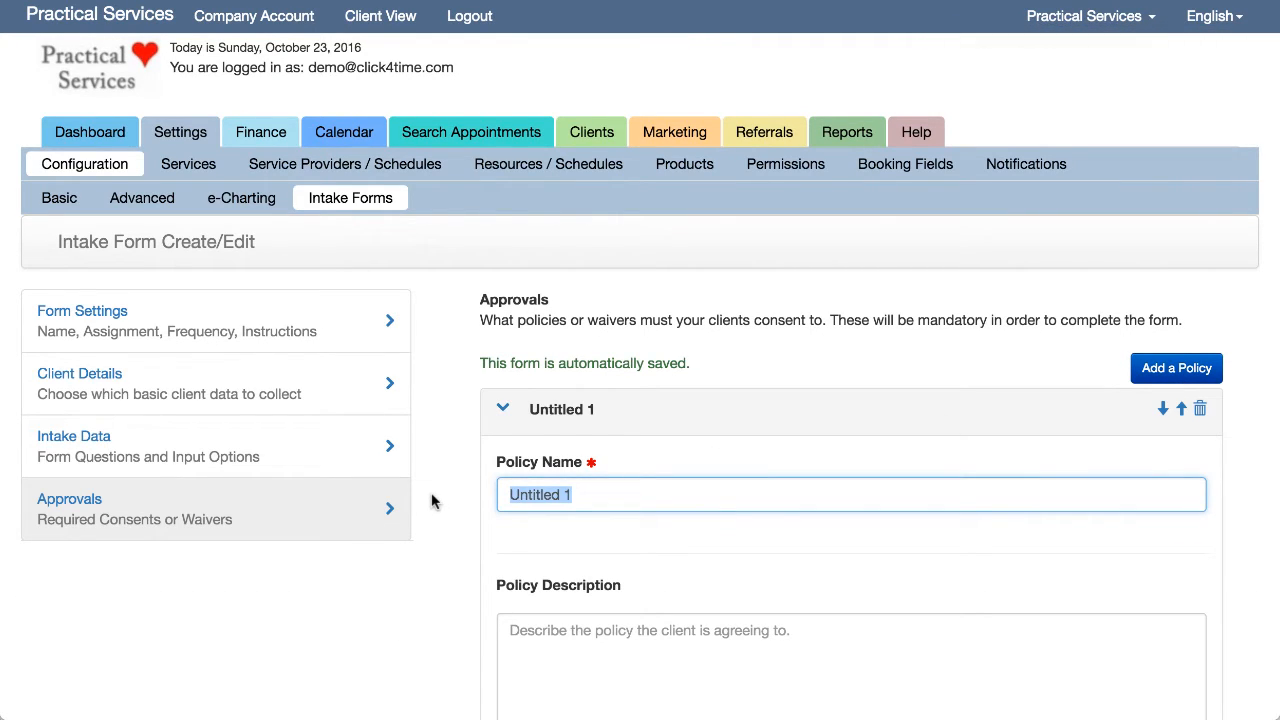
pyautogui.write('Policy Title')
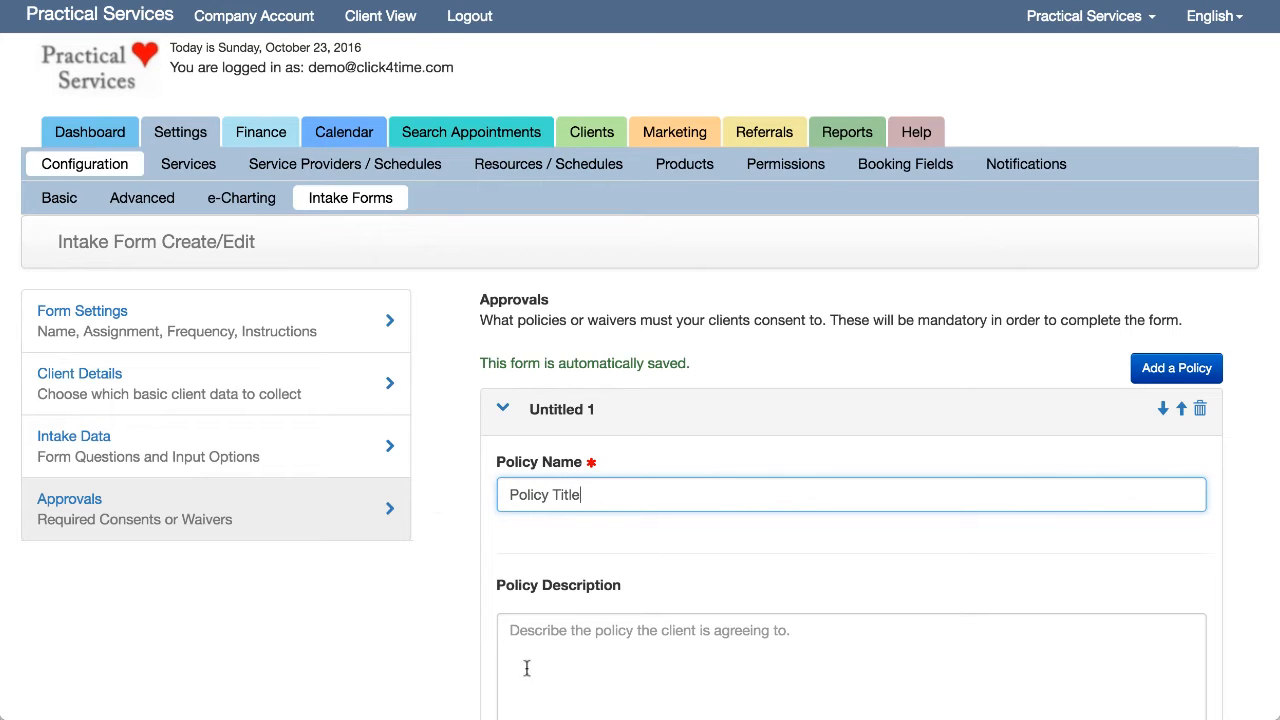
pyautogui.click(560, 637)
pyautogui.write('Po')
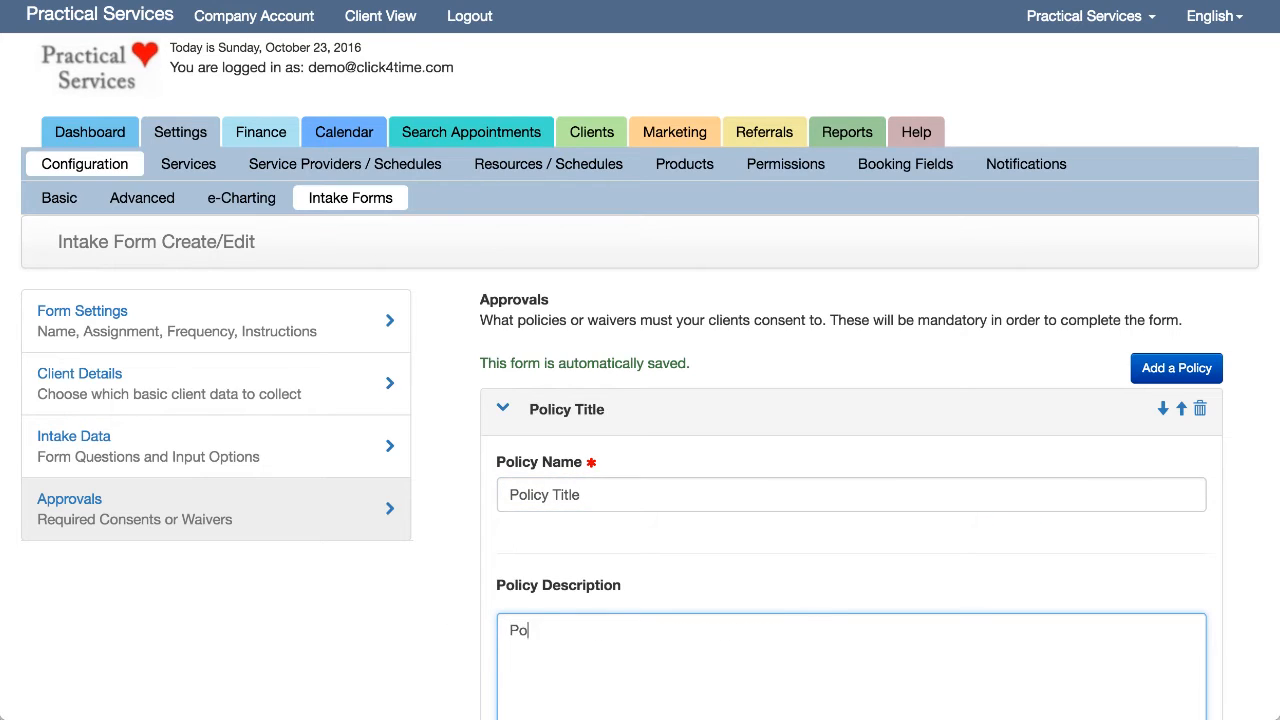
pyautogui.write('licy description')
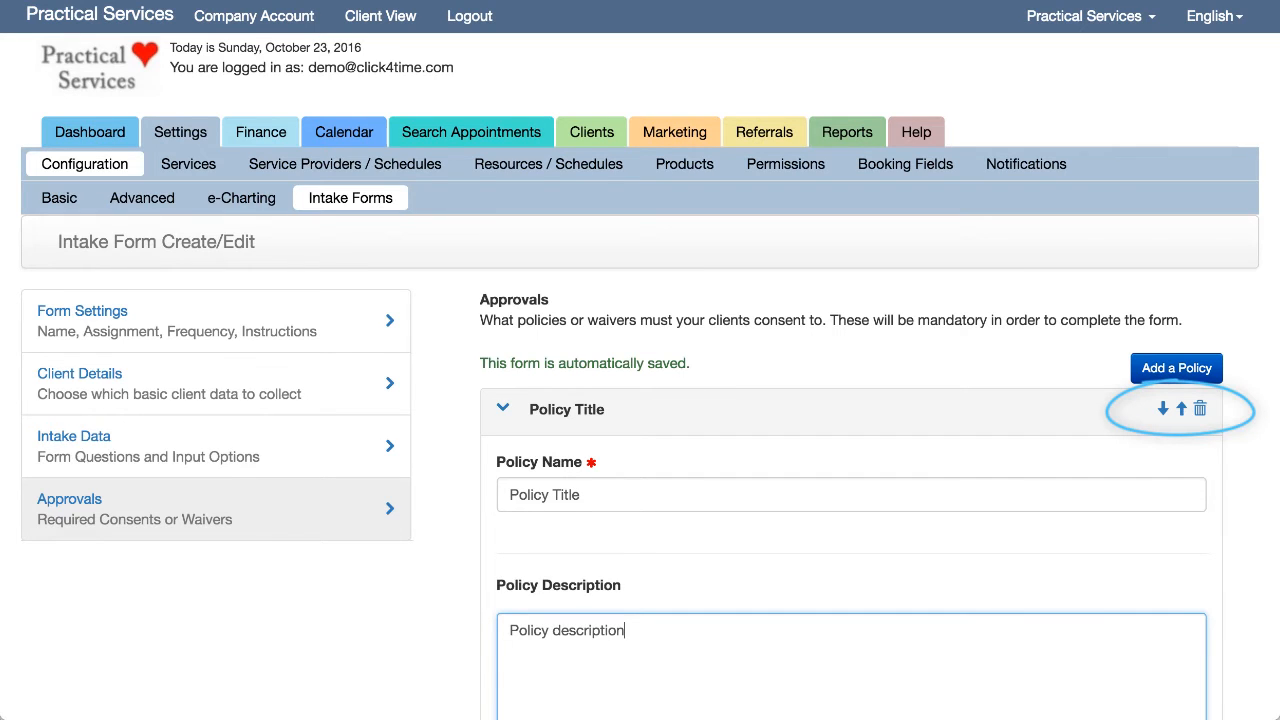
pyautogui.scroll(-4, 583, 700)
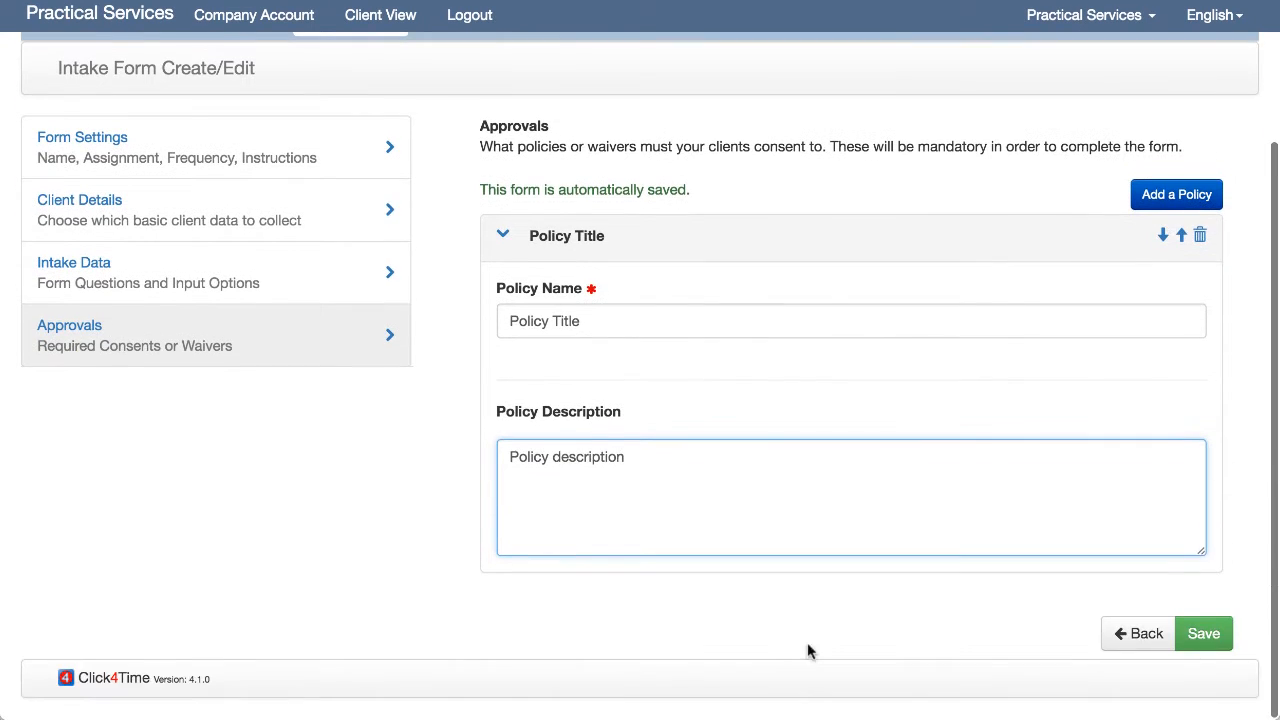
pyautogui.click(1208, 645)
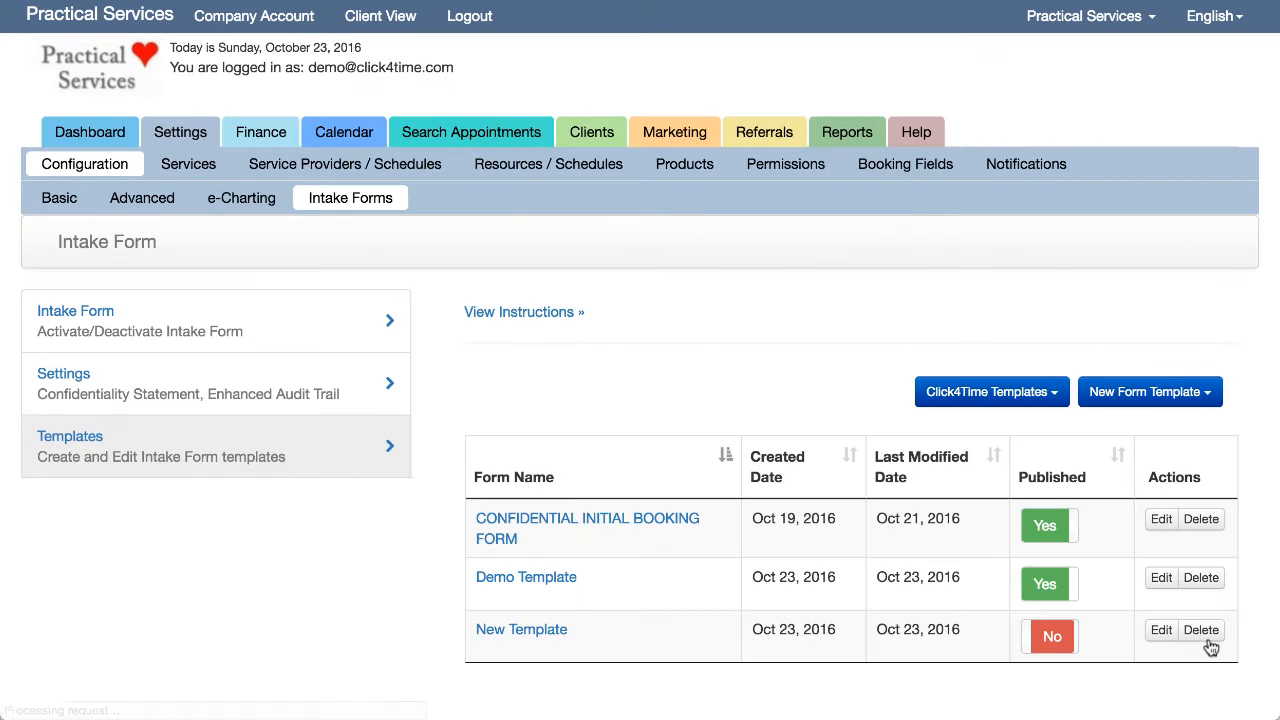
# - Publish New Template from the templates list and open it for editing
pyautogui.scroll(-1, 1055, 646)
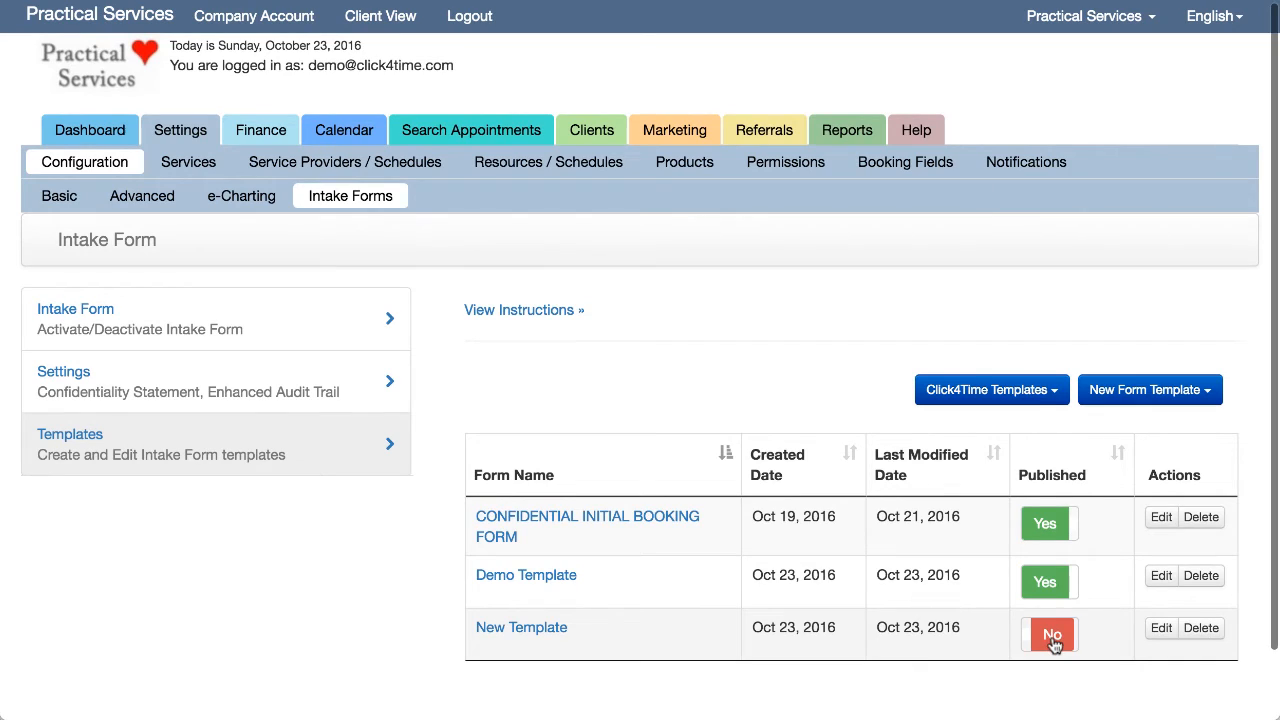
pyautogui.click(1053, 640)
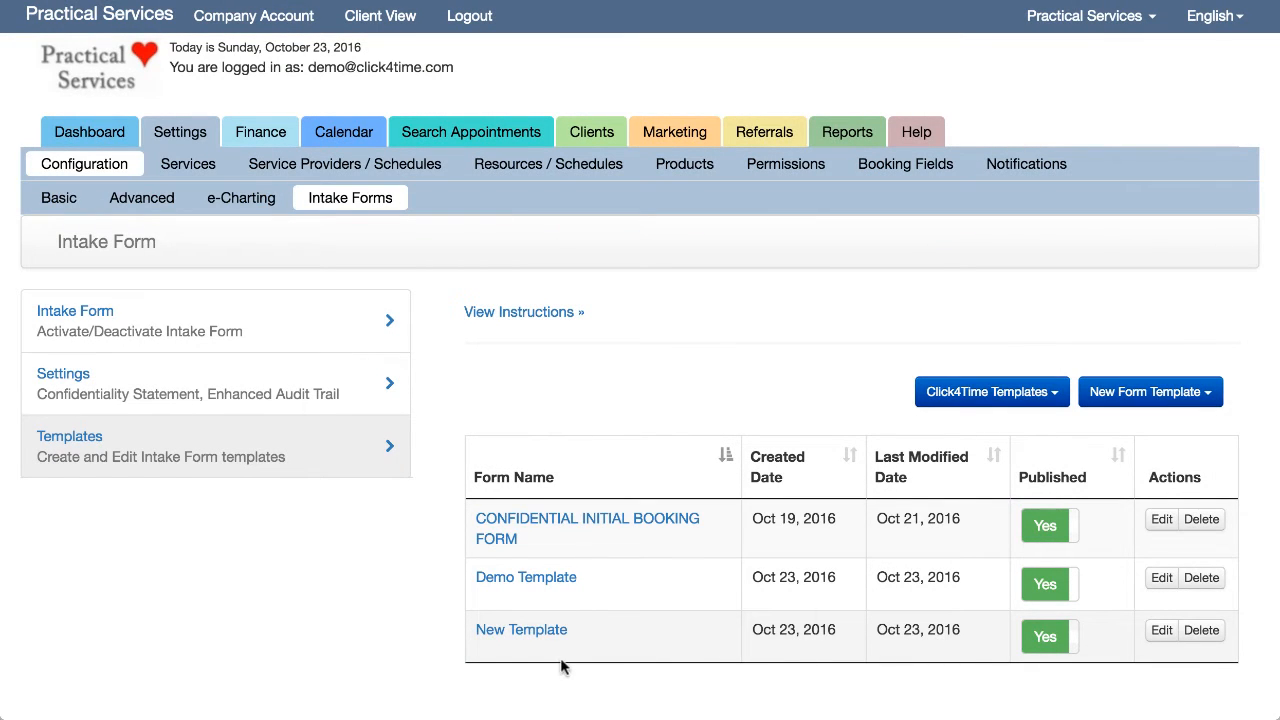
pyautogui.click(1161, 632)
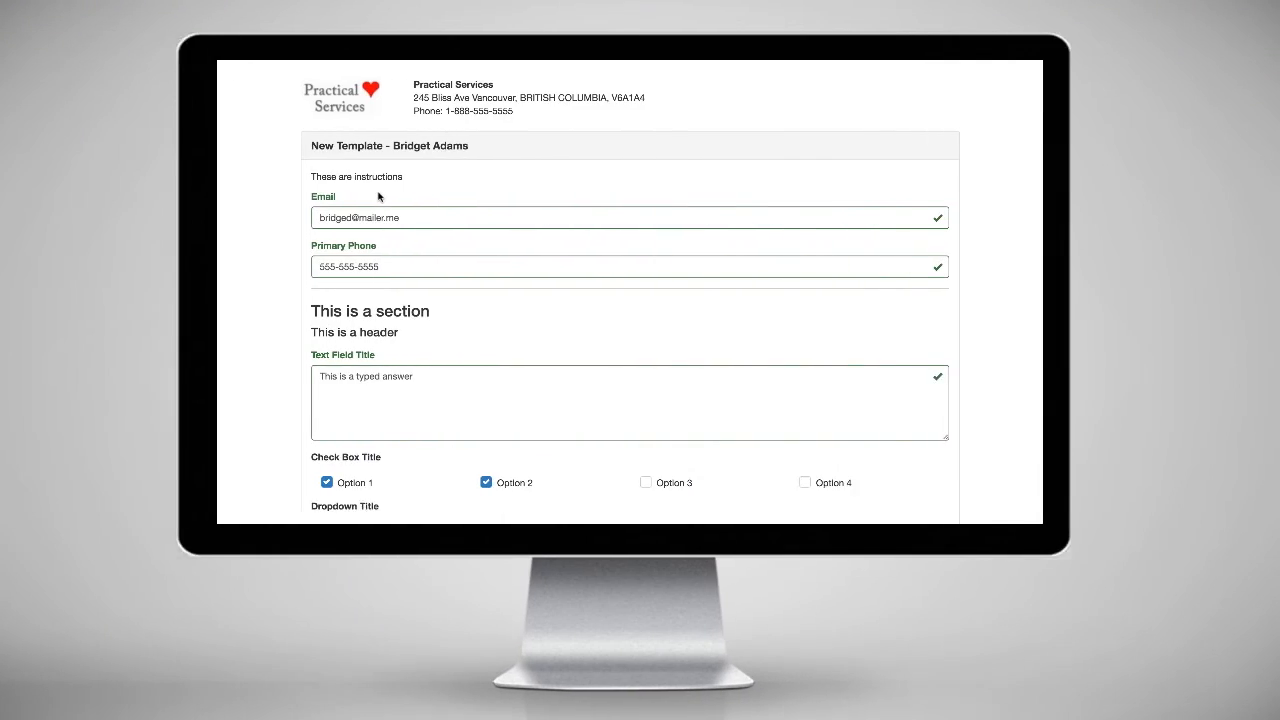
# - Mark a circle and arrow on the front figure's arm, agree to the policy, and submit
pyautogui.scroll(-5, 378, 197)
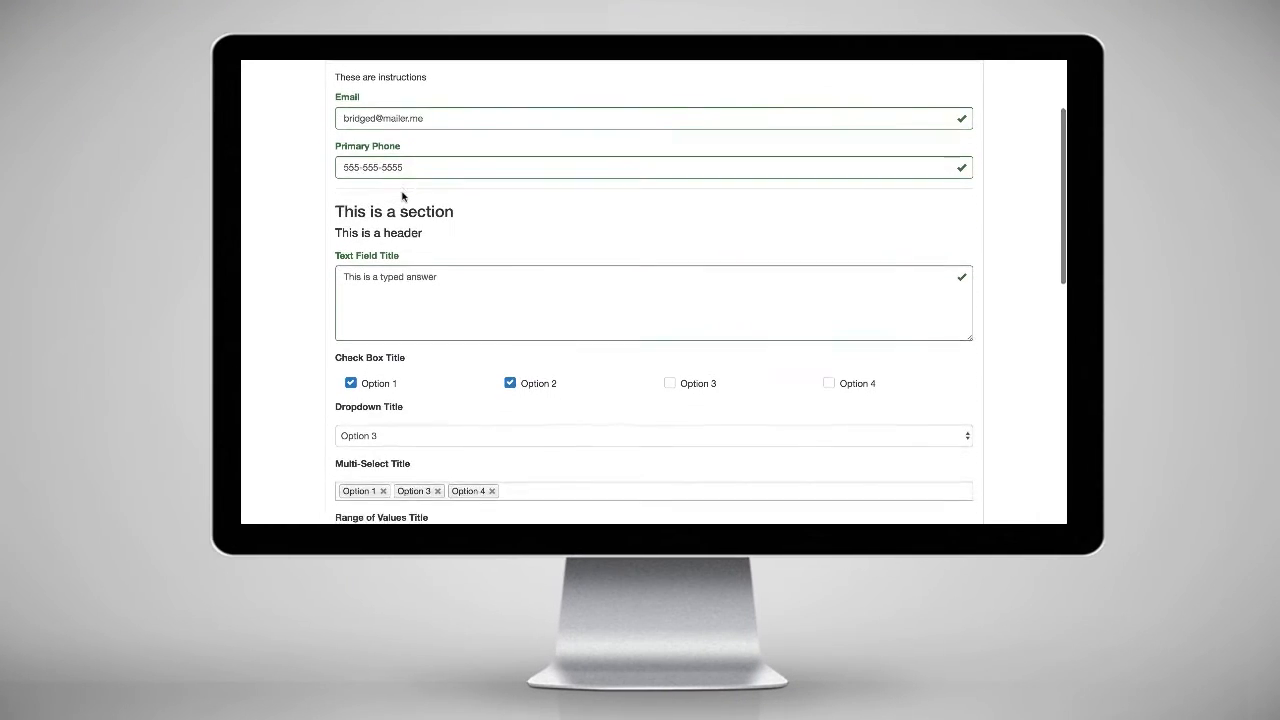
pyautogui.scroll(-7, 402, 191)
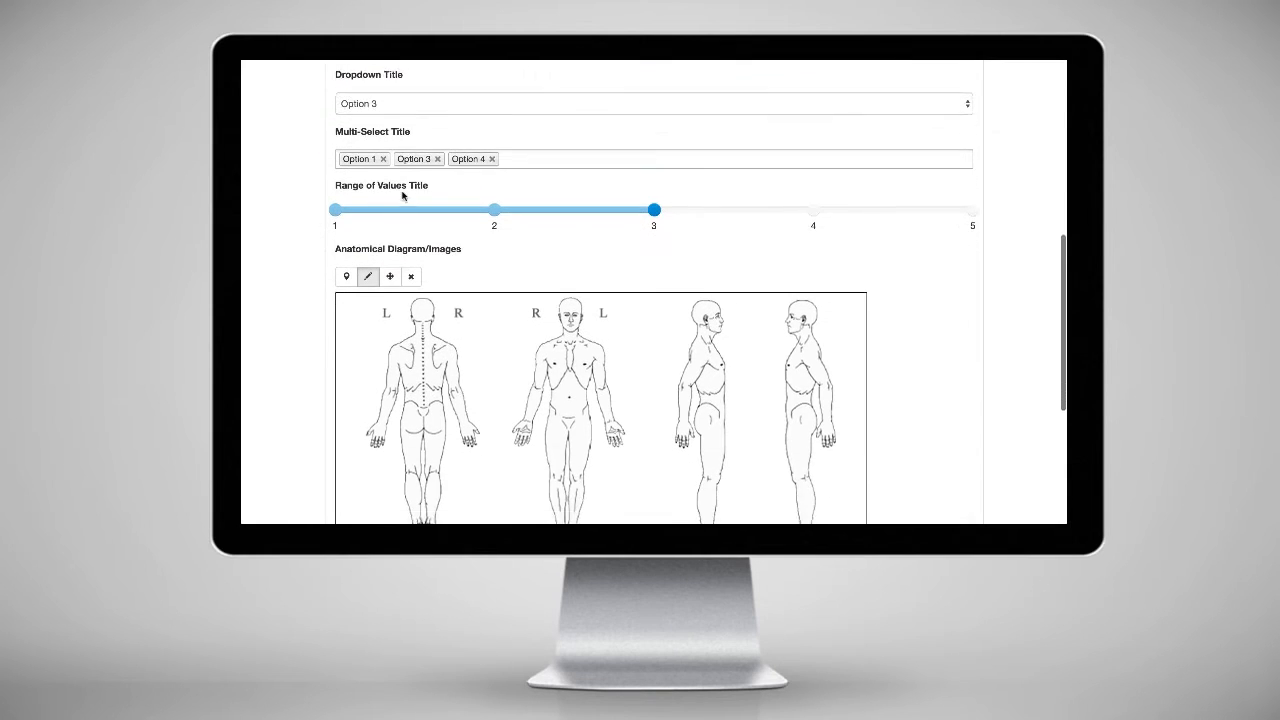
pyautogui.moveTo(581, 182); pyautogui.dragTo(573, 234)
pyautogui.scroll(-3, 716, 231)
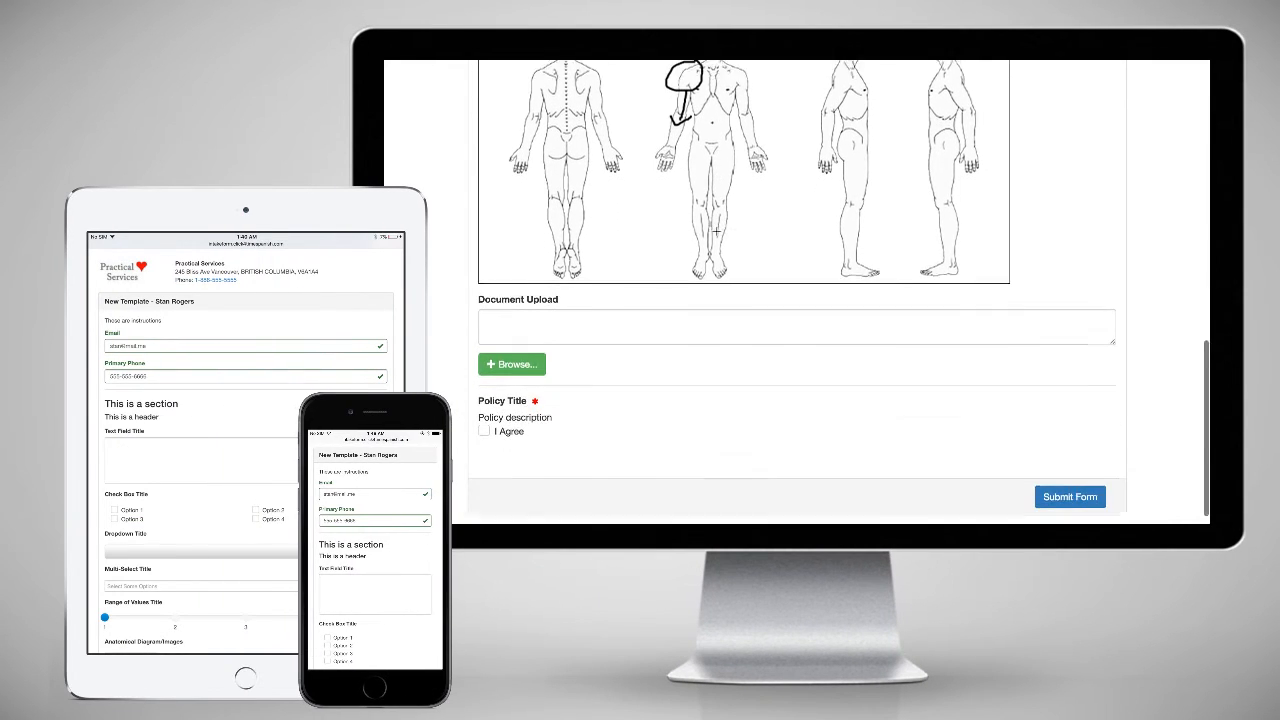
pyautogui.click(484, 408)
pyautogui.click(1068, 474)
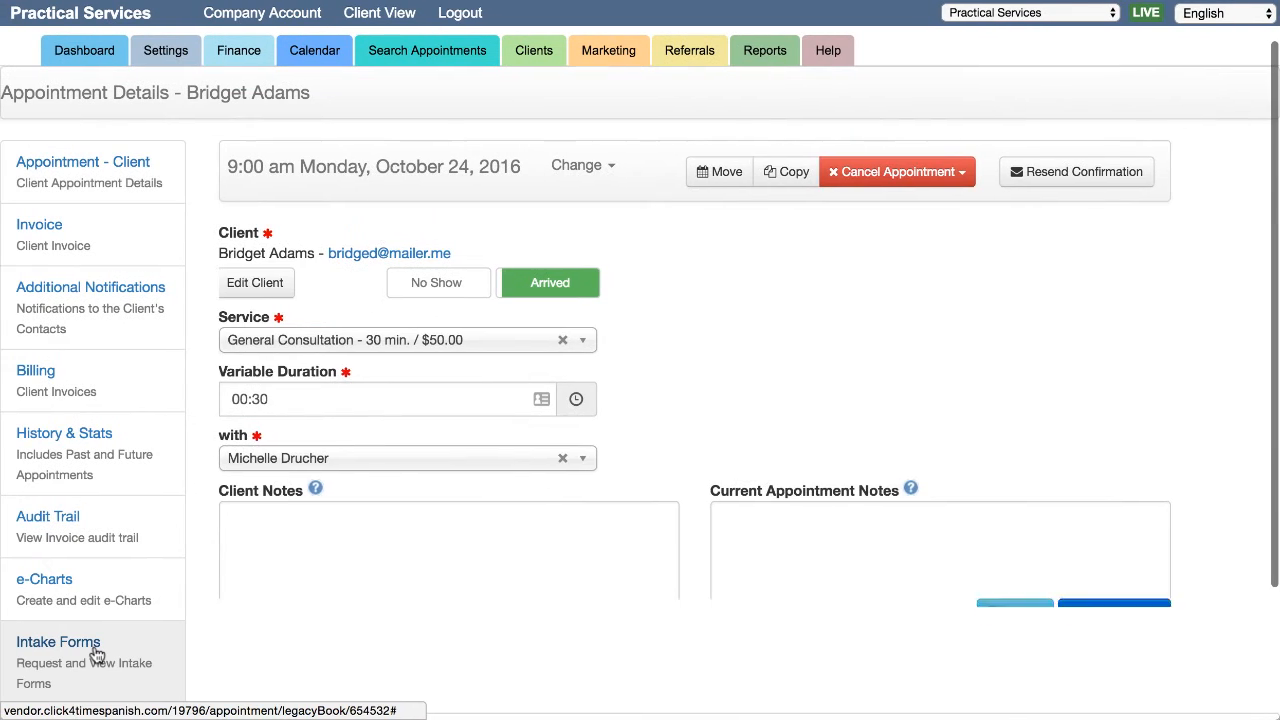
# - From the appointment, open the client's Intake Forms and expand the Oct 24 New Template submission
pyautogui.click(97, 655)
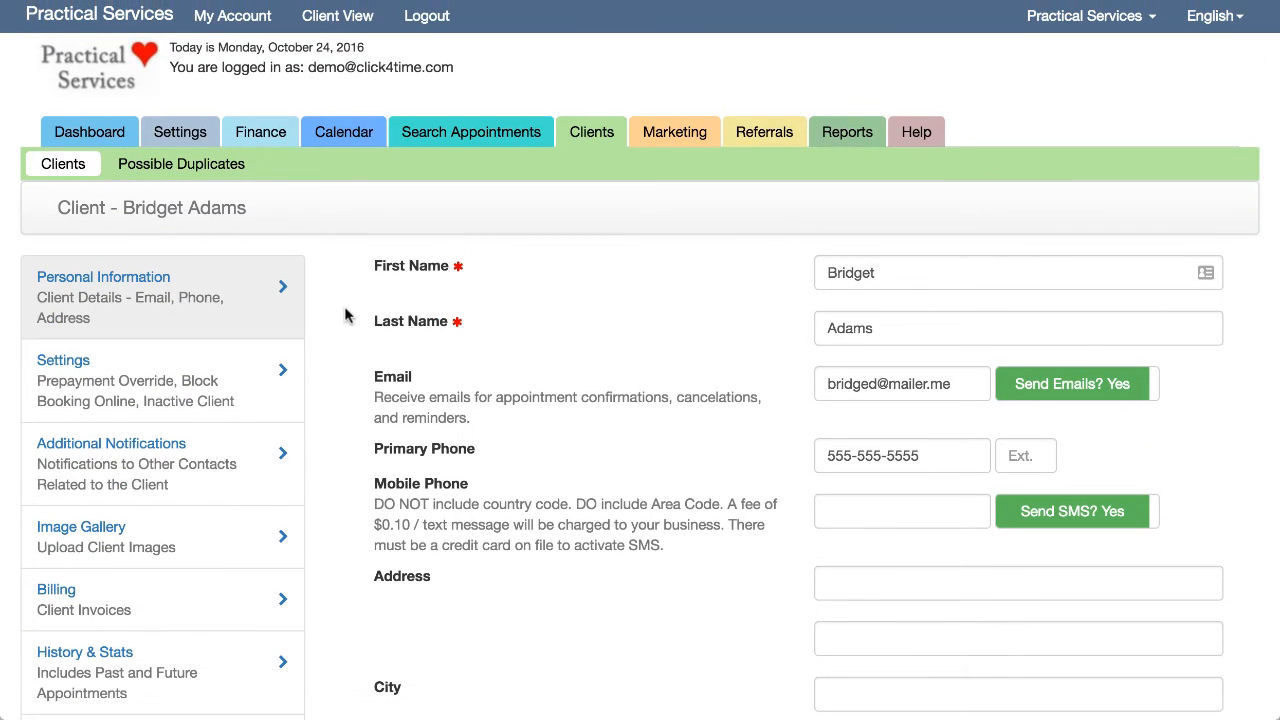
pyautogui.scroll(-3, 345, 315)
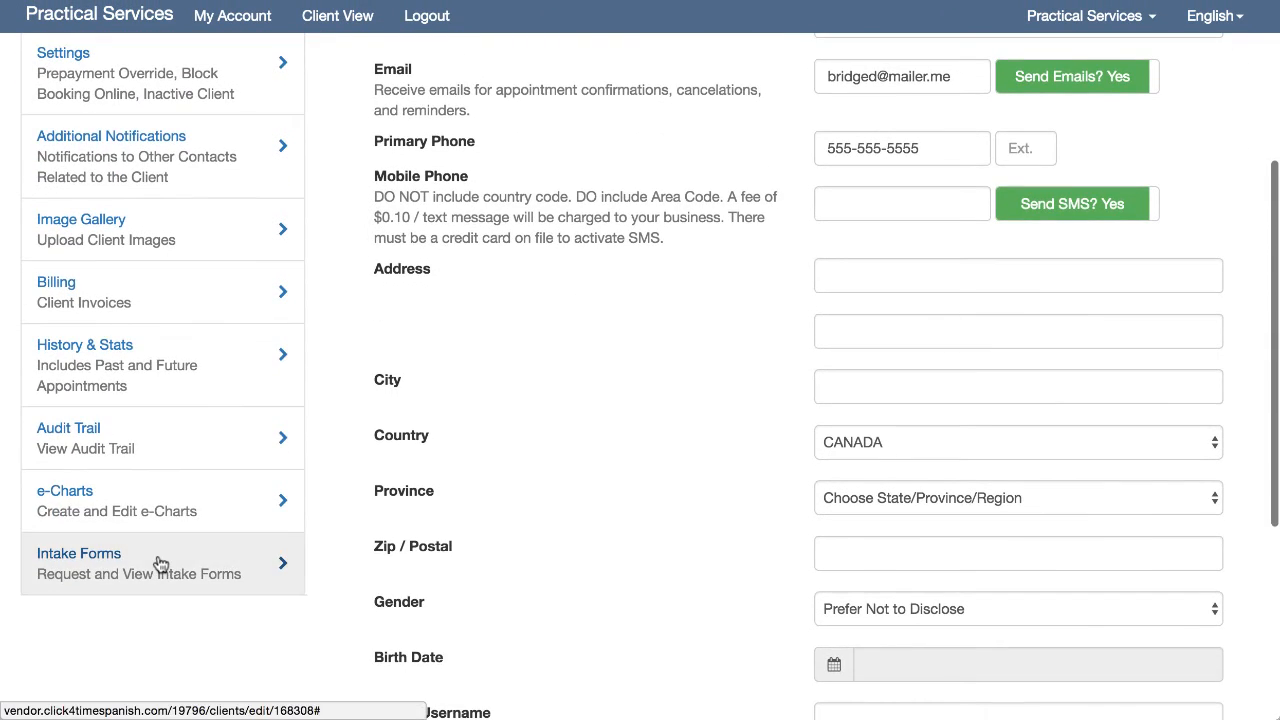
pyautogui.click(162, 562)
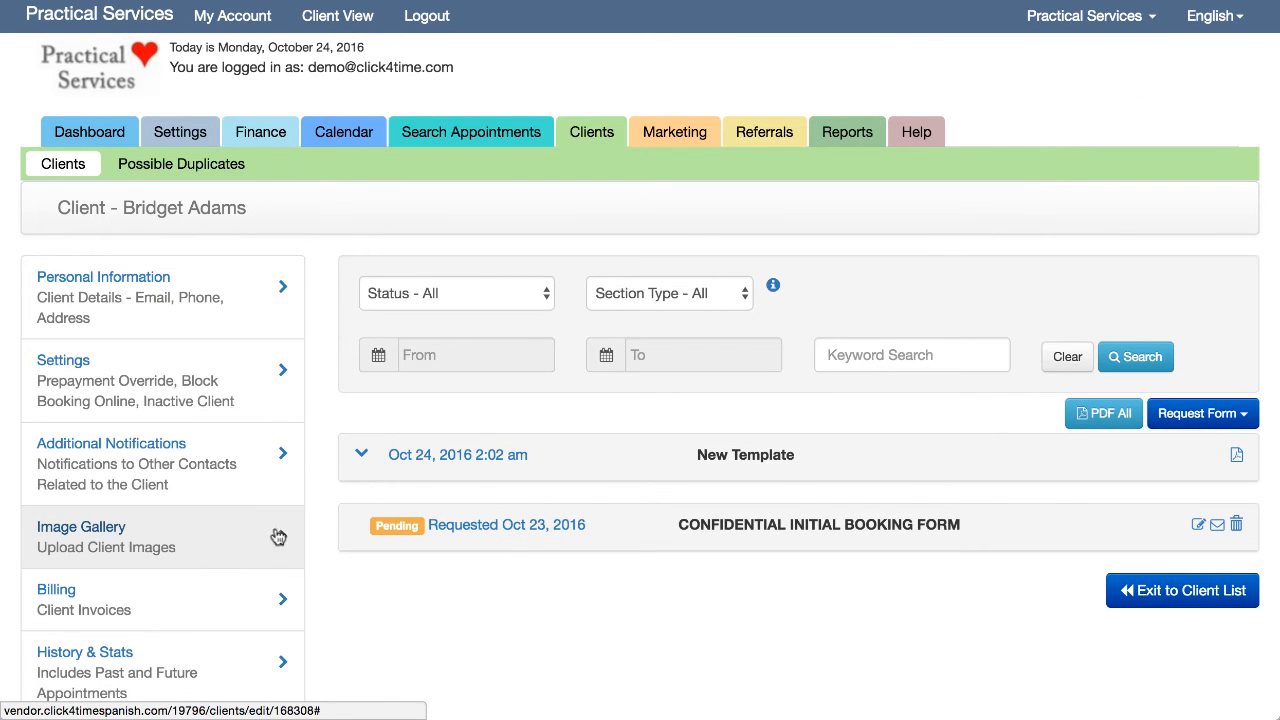
pyautogui.click(347, 457)
pyautogui.scroll(-2, 355, 460)
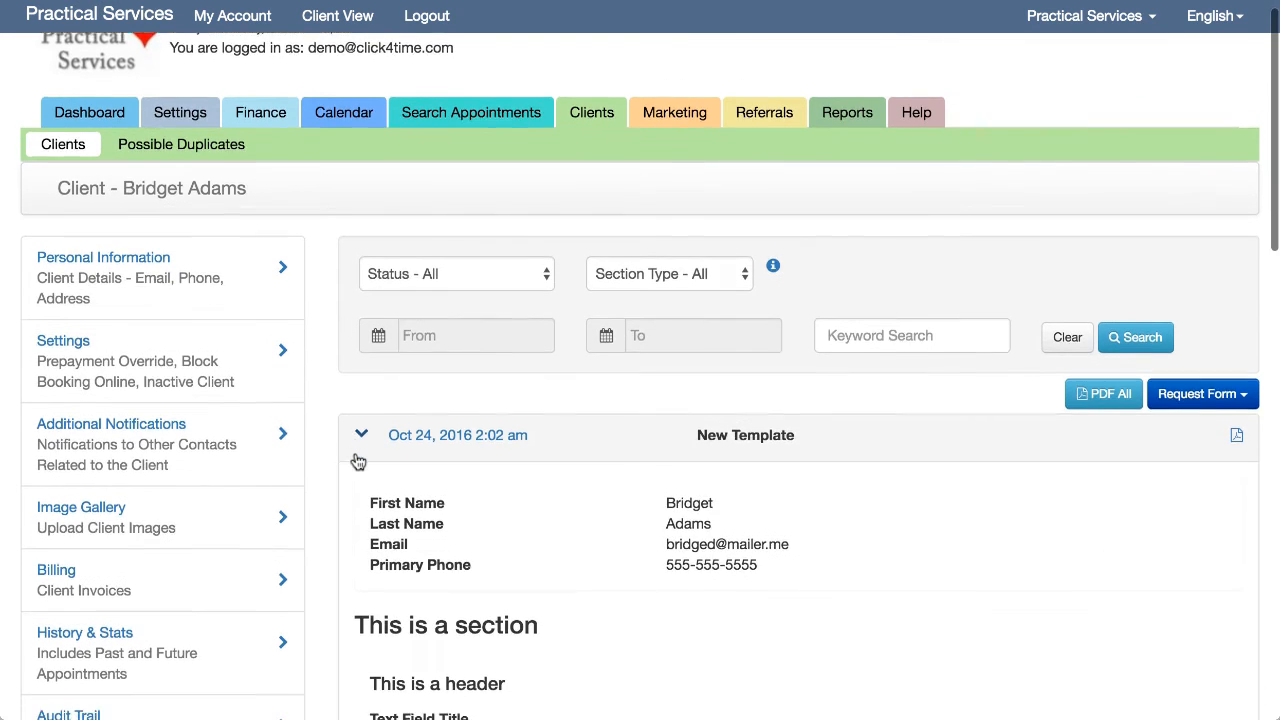
pyautogui.scroll(-2, 357, 460)
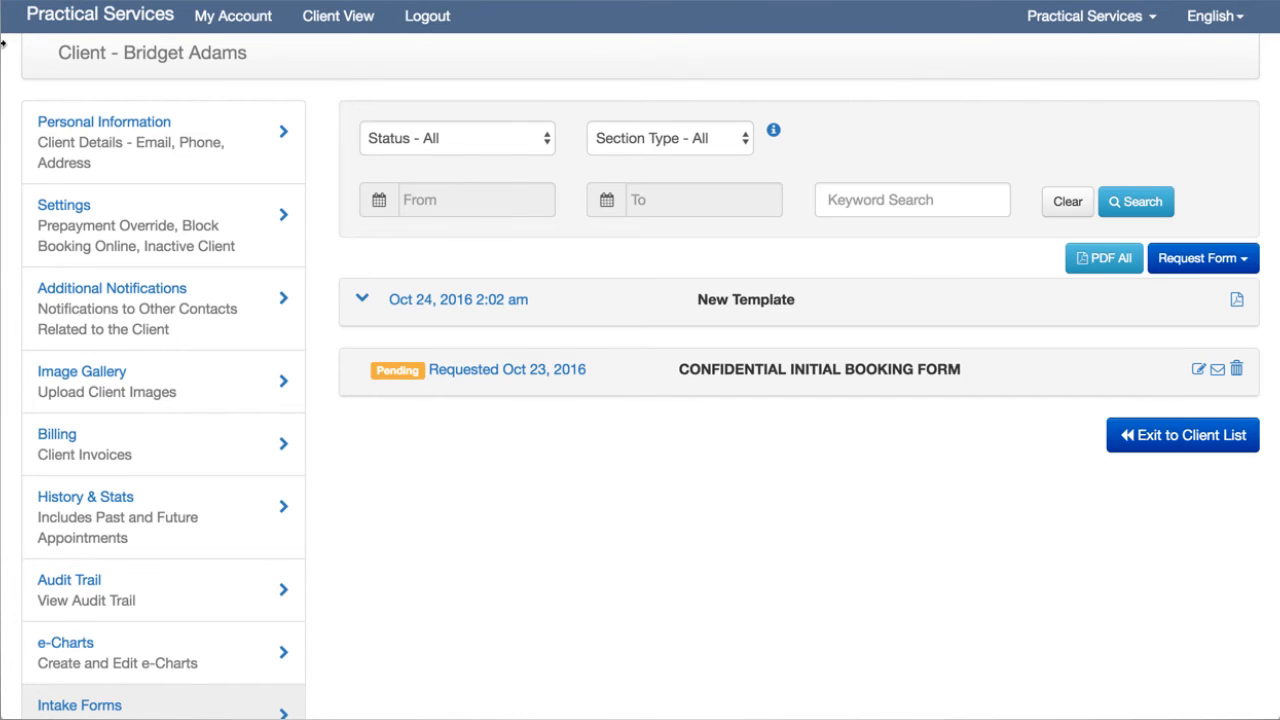
# - Request New Template from the client and send it to their email
pyautogui.click(1198, 262)
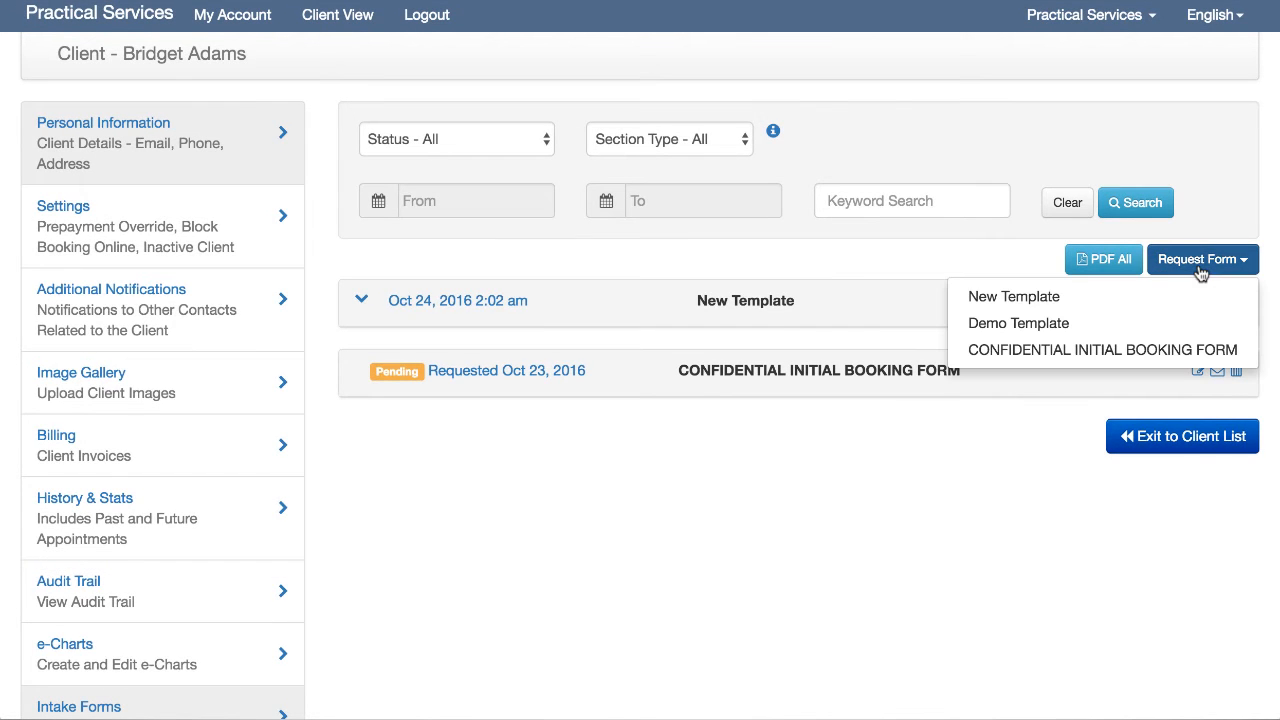
pyautogui.click(1113, 295)
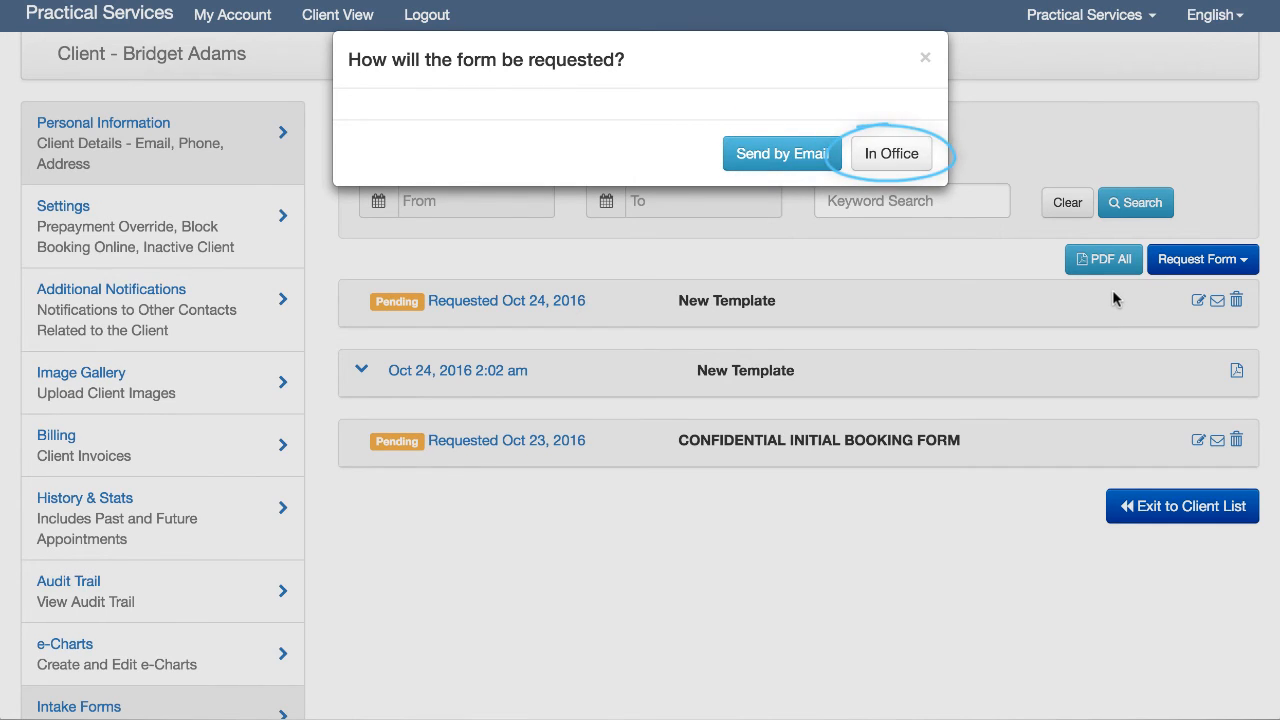
pyautogui.click(790, 160)
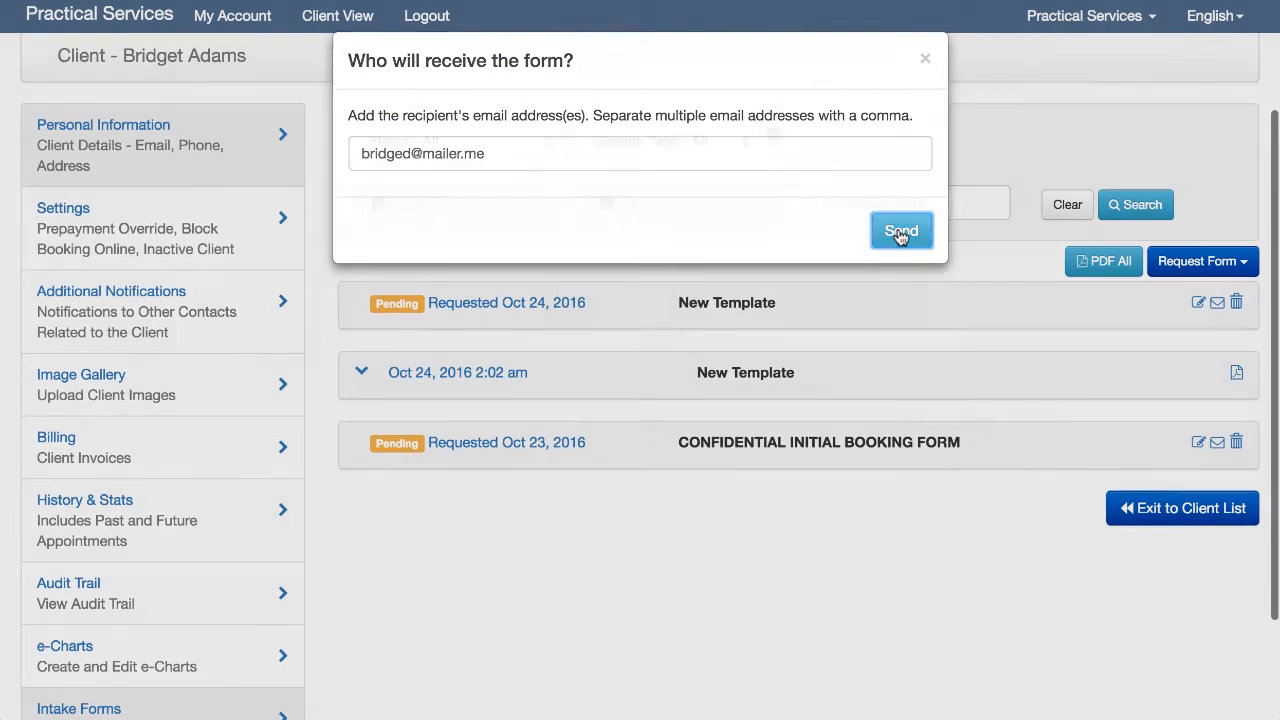
pyautogui.click(901, 232)
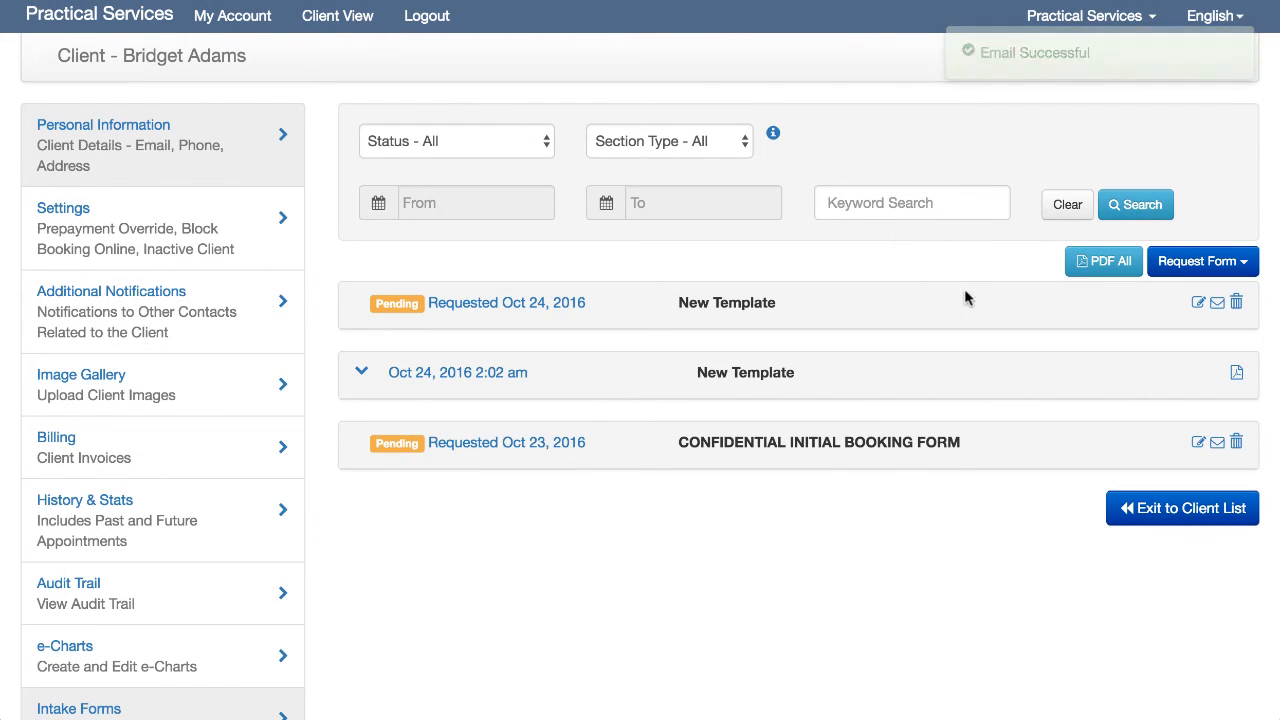
# - Request another New Template for completion in the office
pyautogui.click(1220, 266)
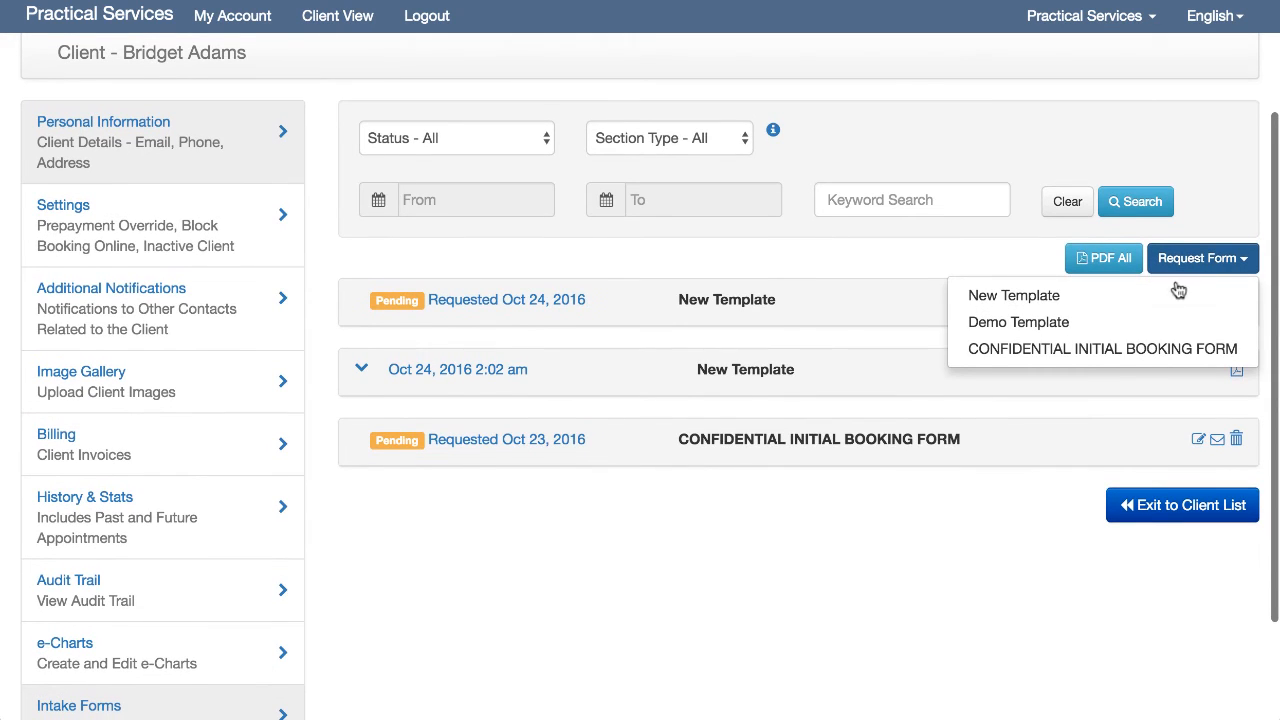
pyautogui.click(1015, 296)
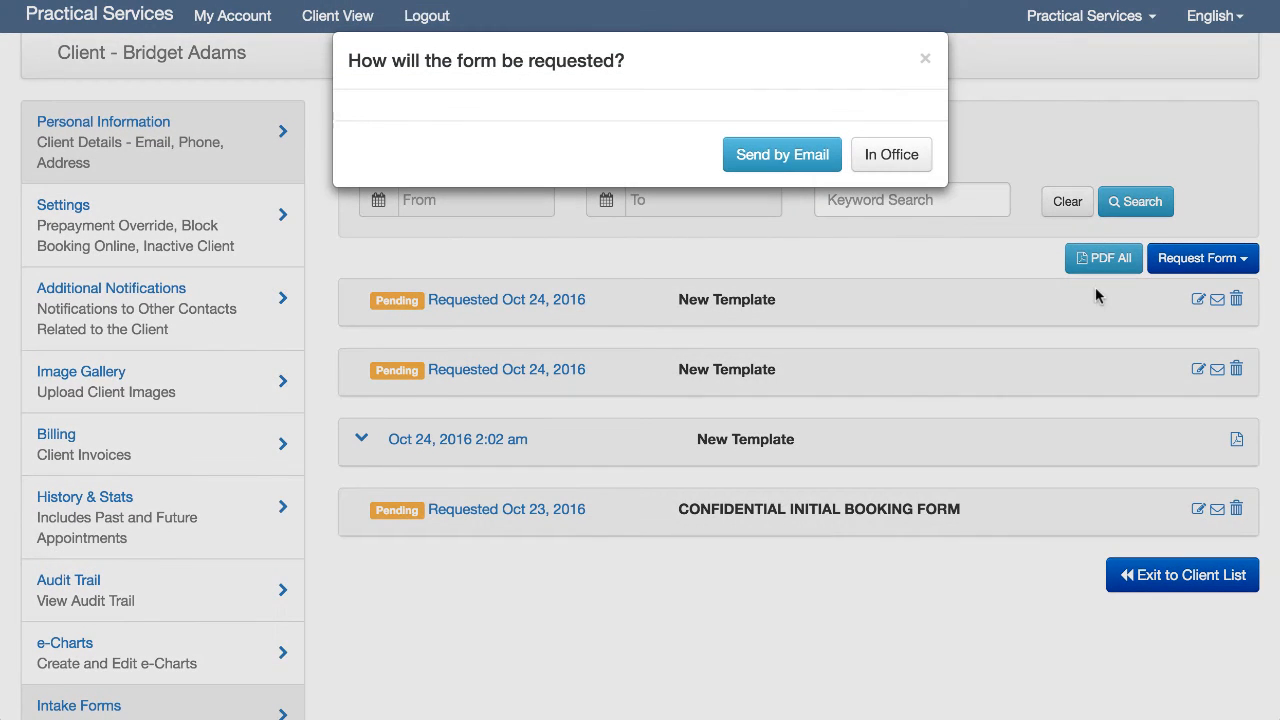
pyautogui.click(891, 154)
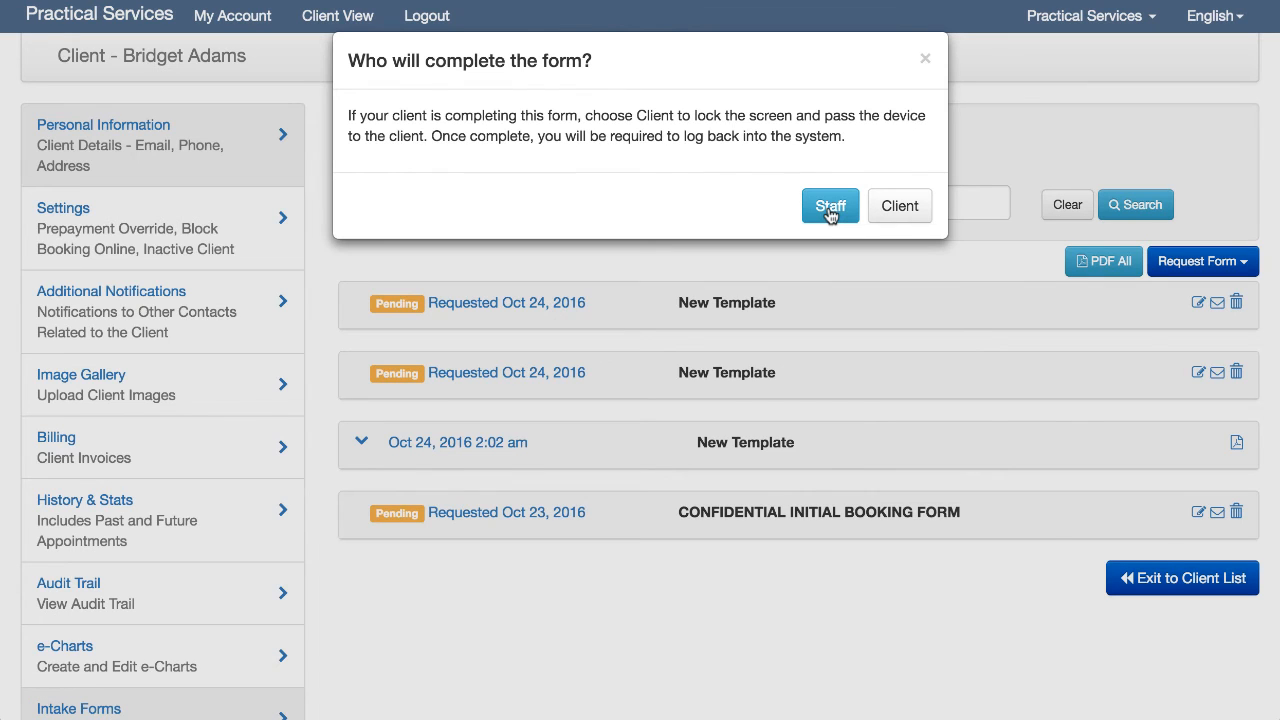
# - As the client, complete the New Template form in office, tick I Agree, and submit it
pyautogui.click(900, 207)
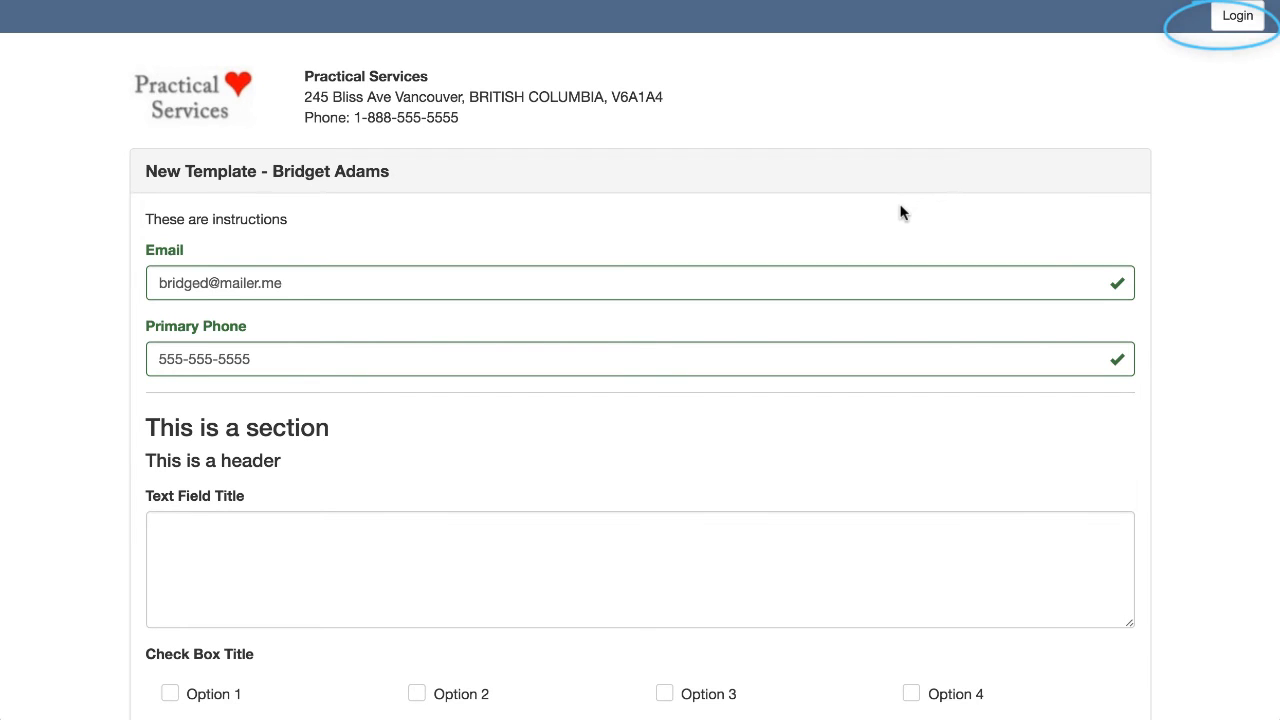
pyautogui.scroll(-10, 900, 212)
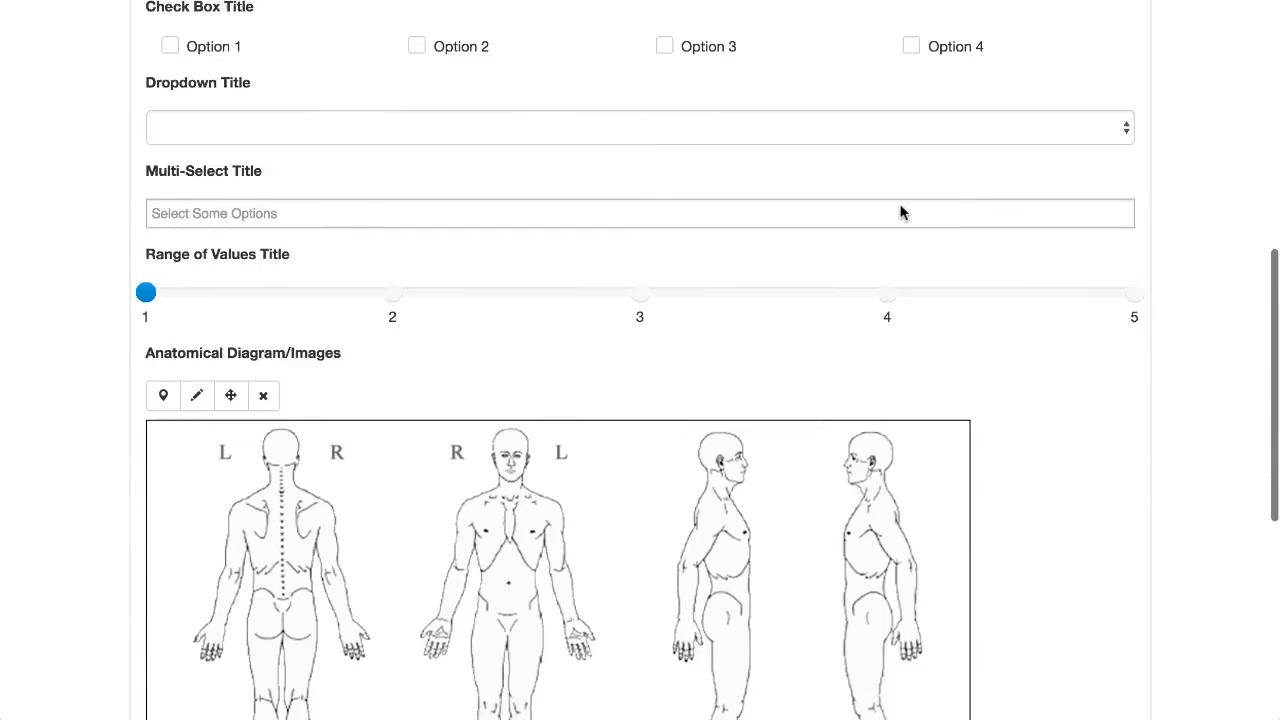
pyautogui.click(175, 543)
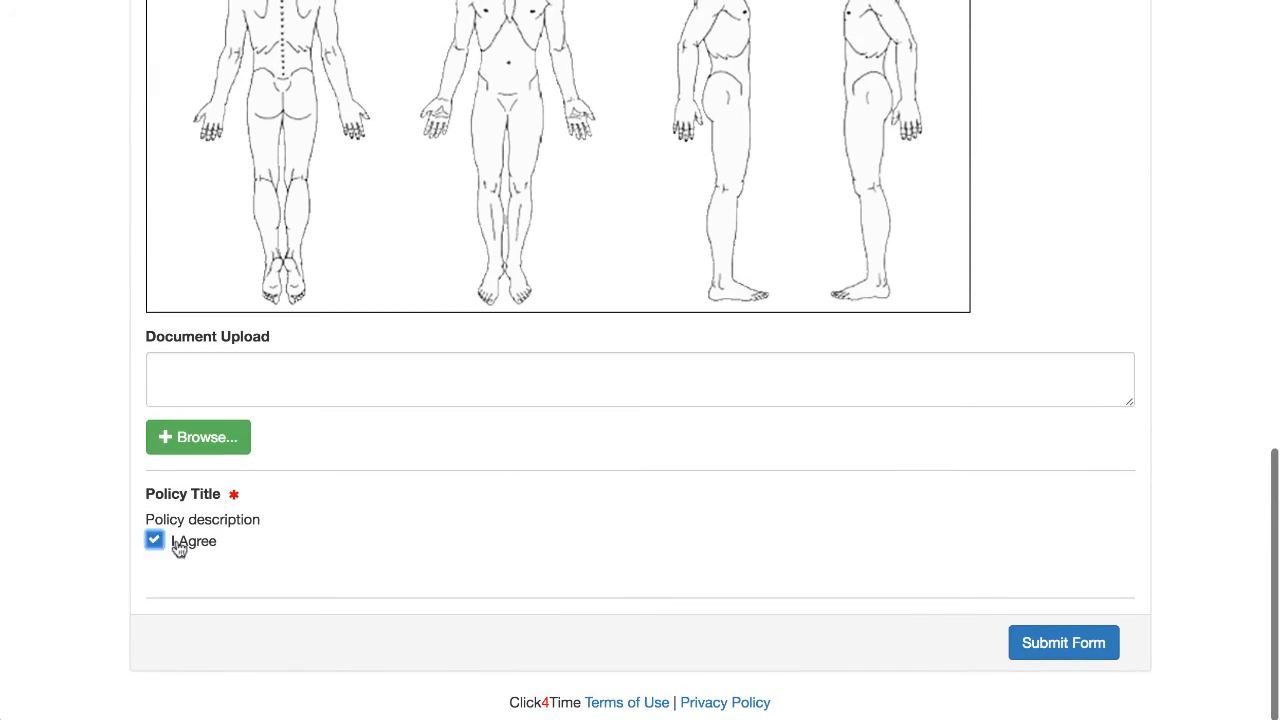
pyautogui.click(1030, 641)
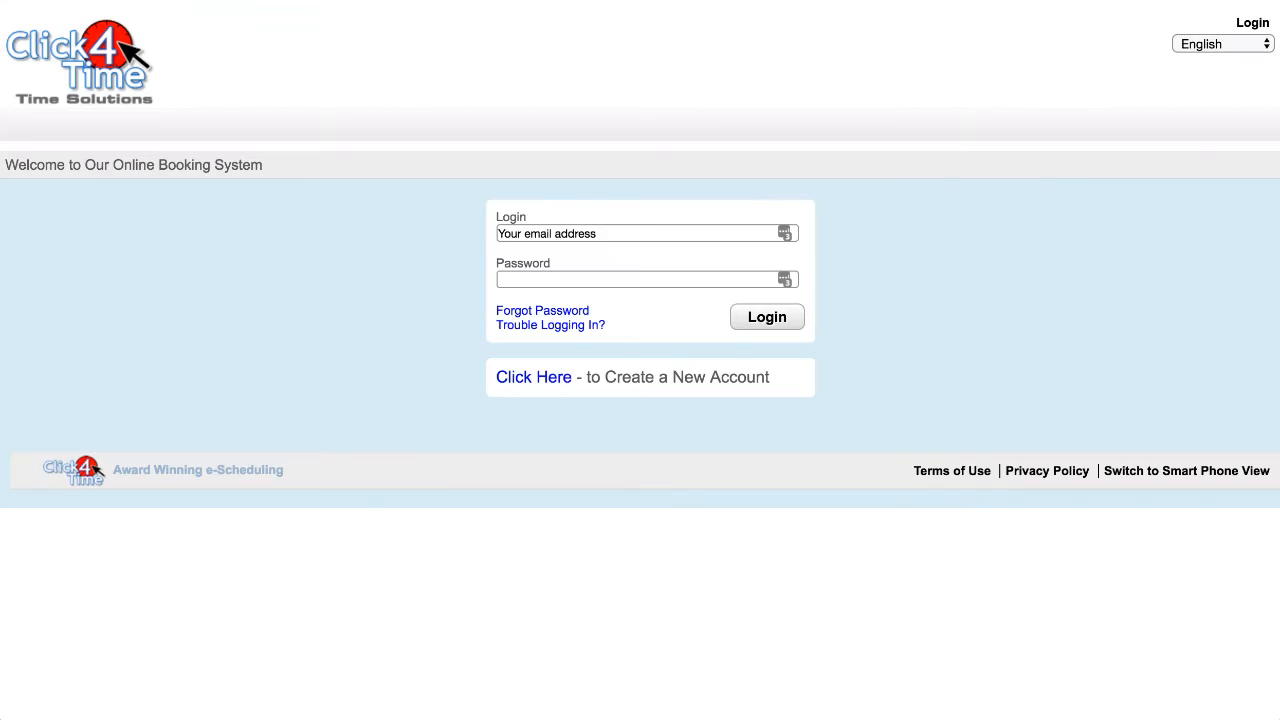
pyautogui.click(640, 233)
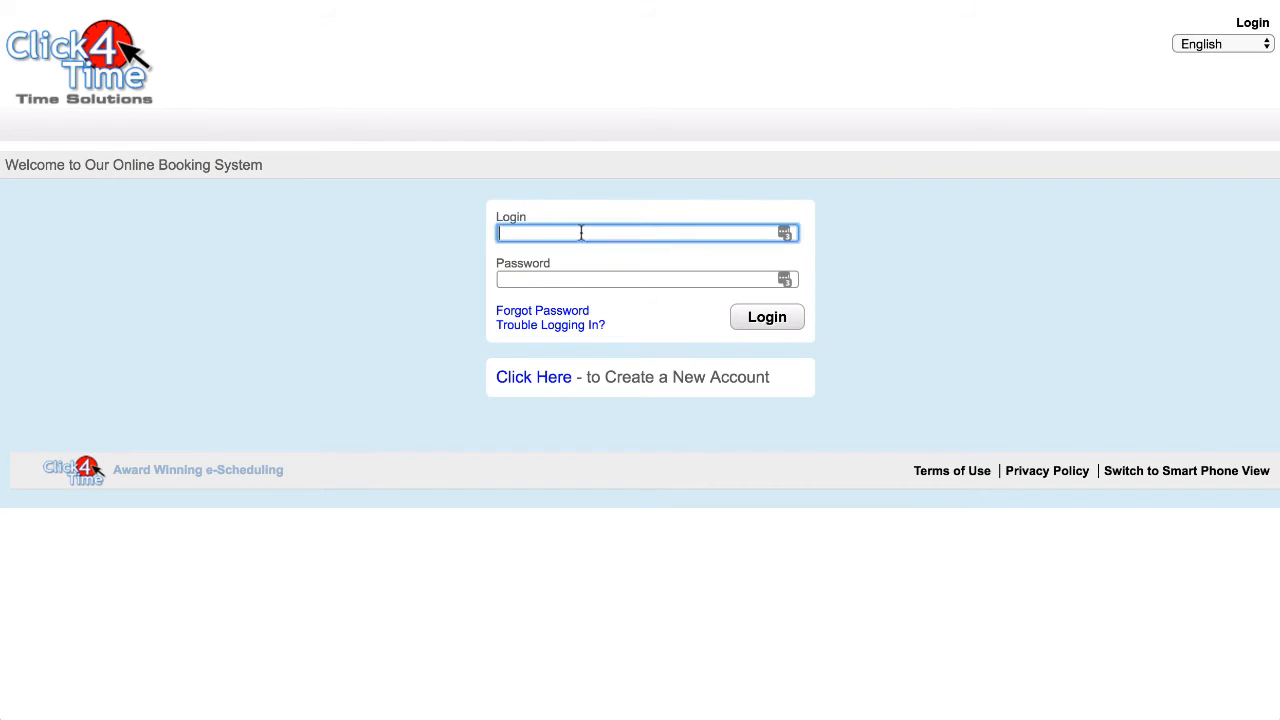
# - Log back in to the staff account with the account e-mail and password
pyautogui.press('Tab')
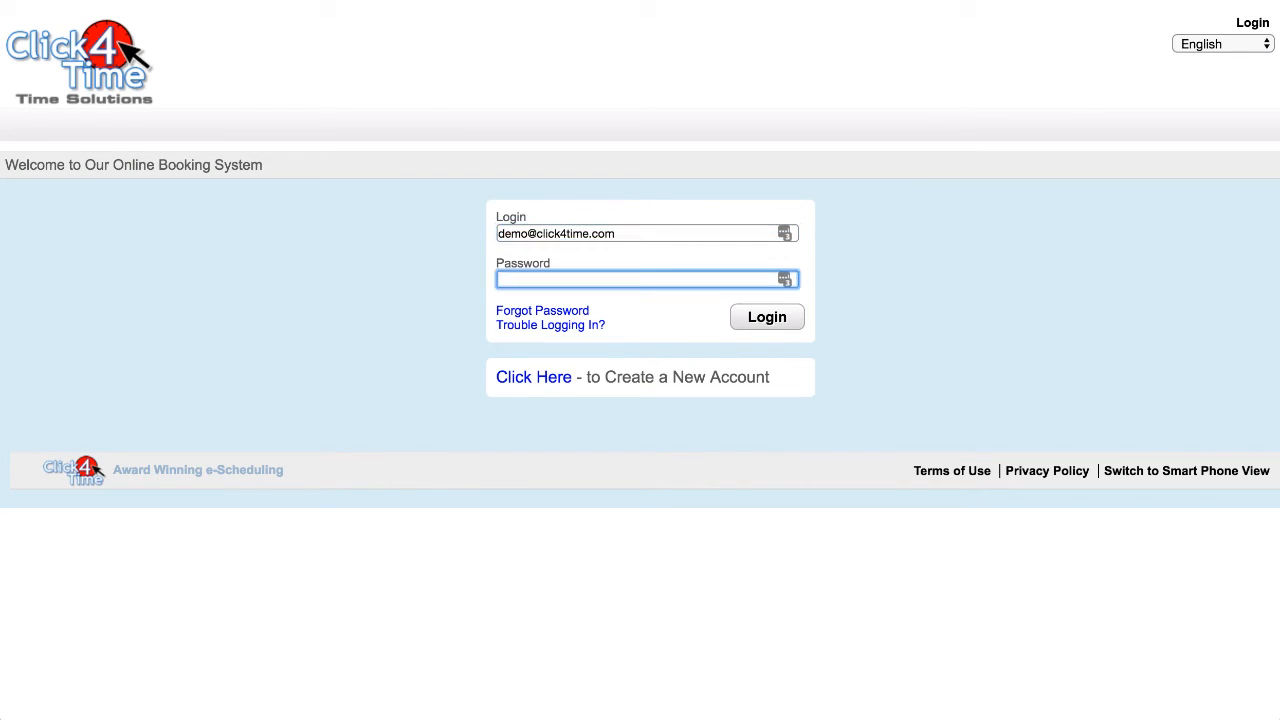
pyautogui.write('••••••••')
pyautogui.click(765, 316)
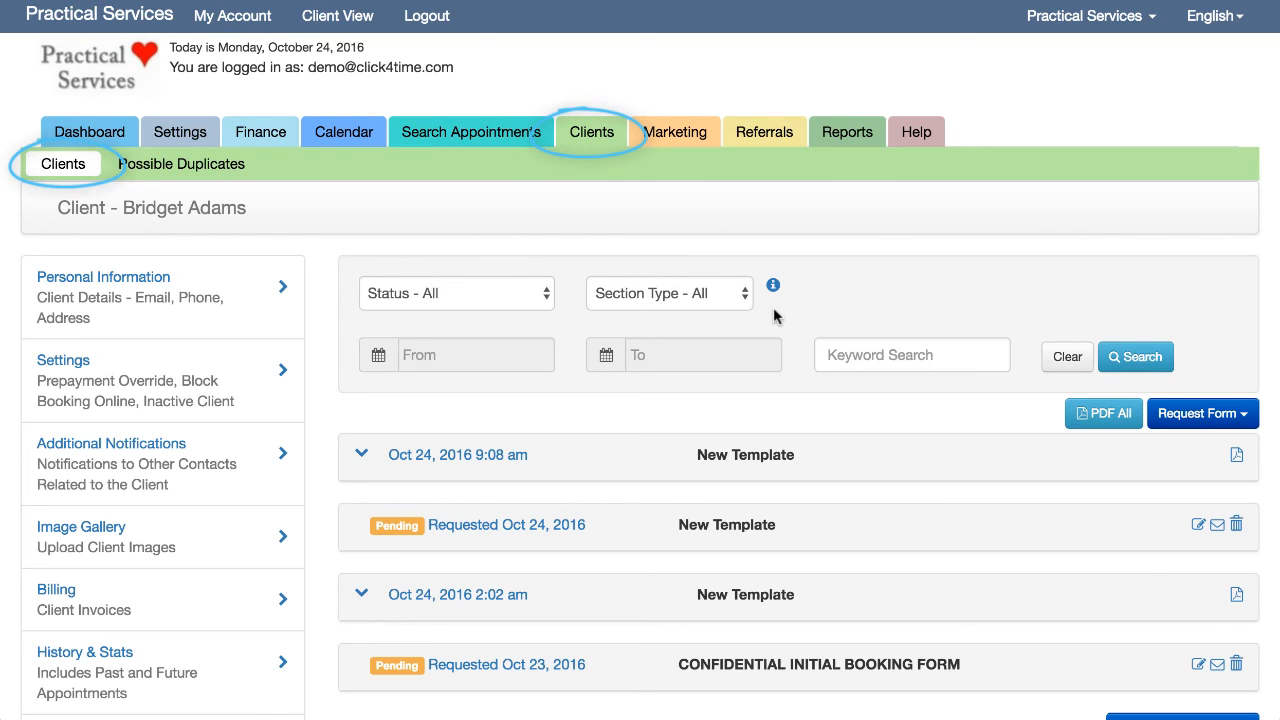
# - Check the Status, Section Type, From date and Keyword filters on the client's intake forms list
pyautogui.click(548, 297)
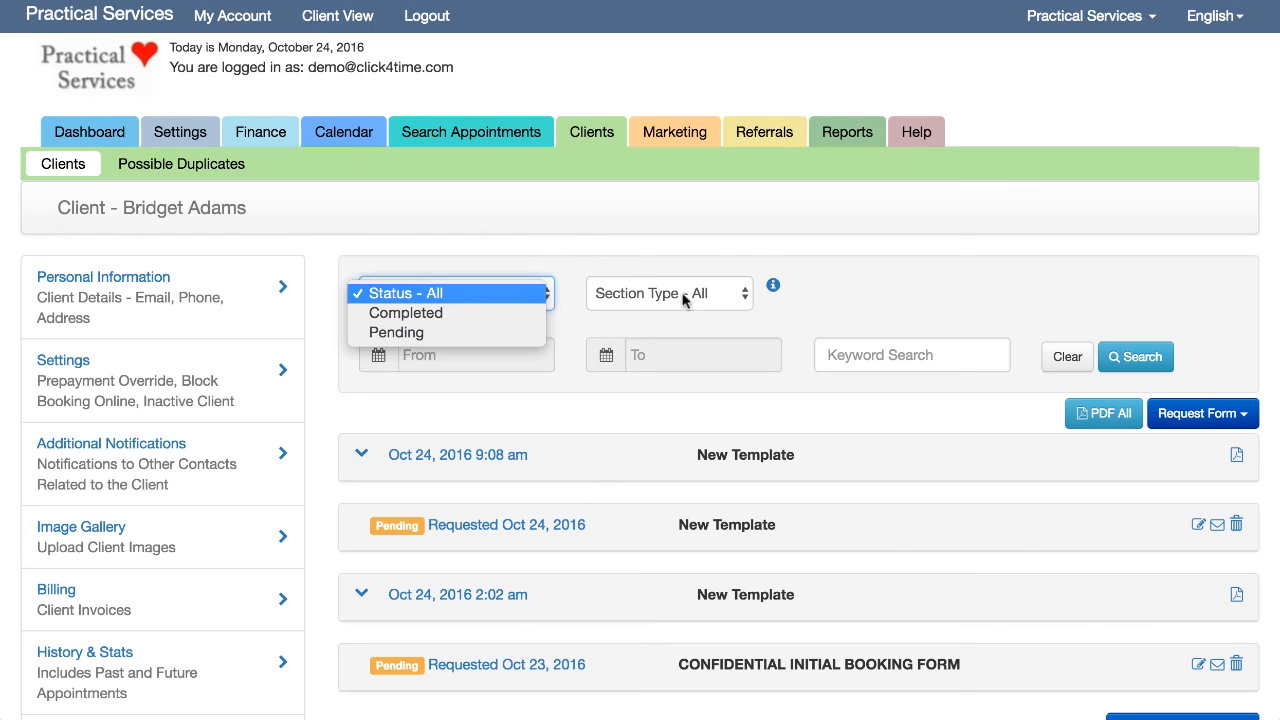
pyautogui.click(748, 295)
pyautogui.click(748, 295)
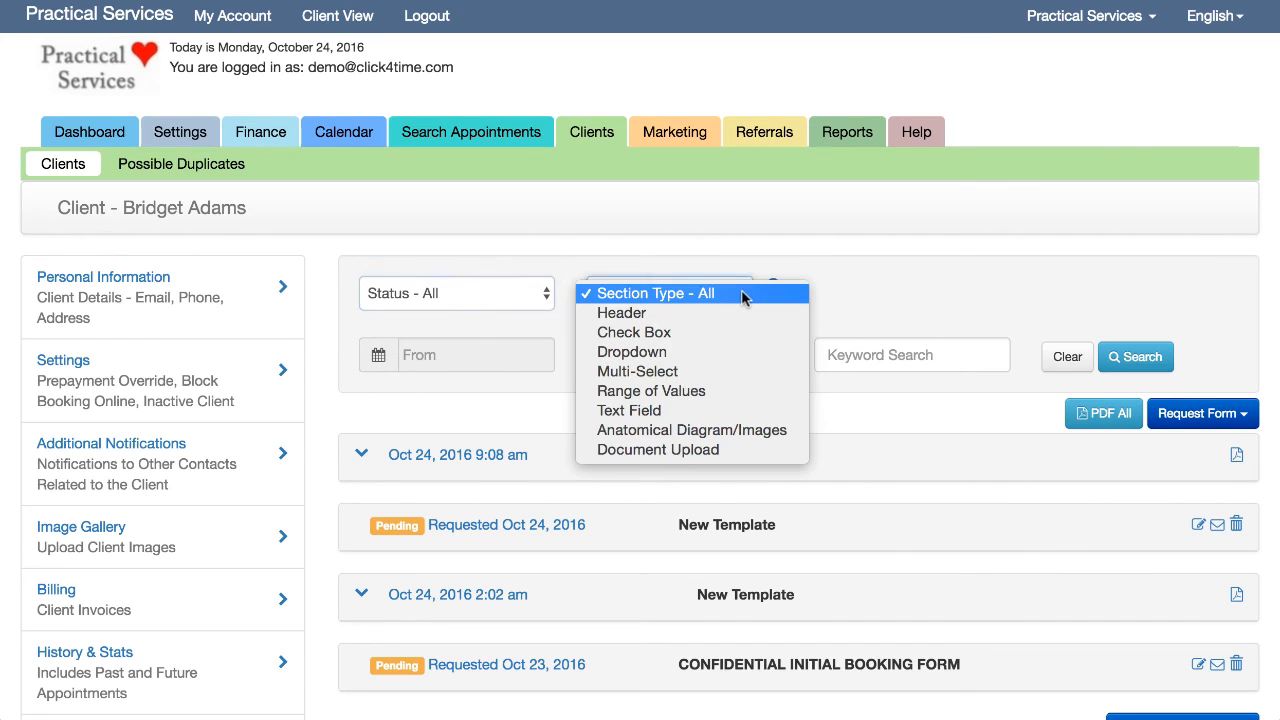
pyautogui.click(494, 360)
pyautogui.click(458, 362)
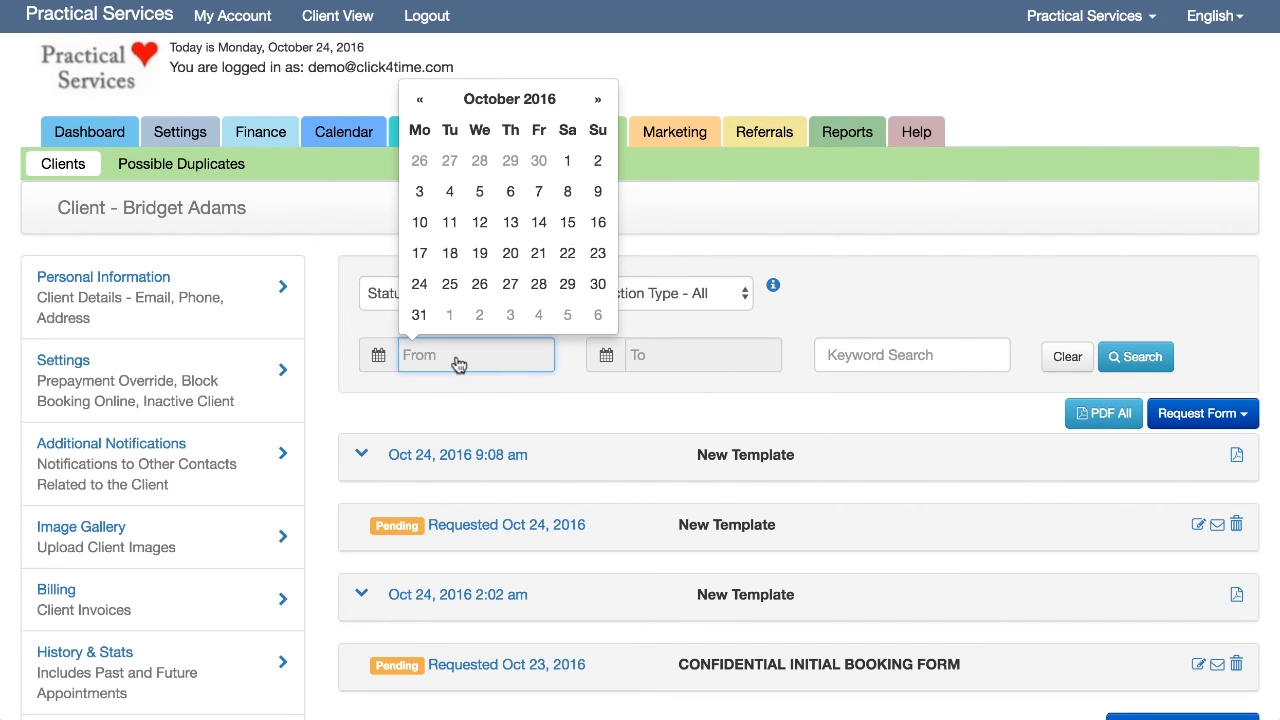
pyautogui.click(849, 317)
pyautogui.click(853, 360)
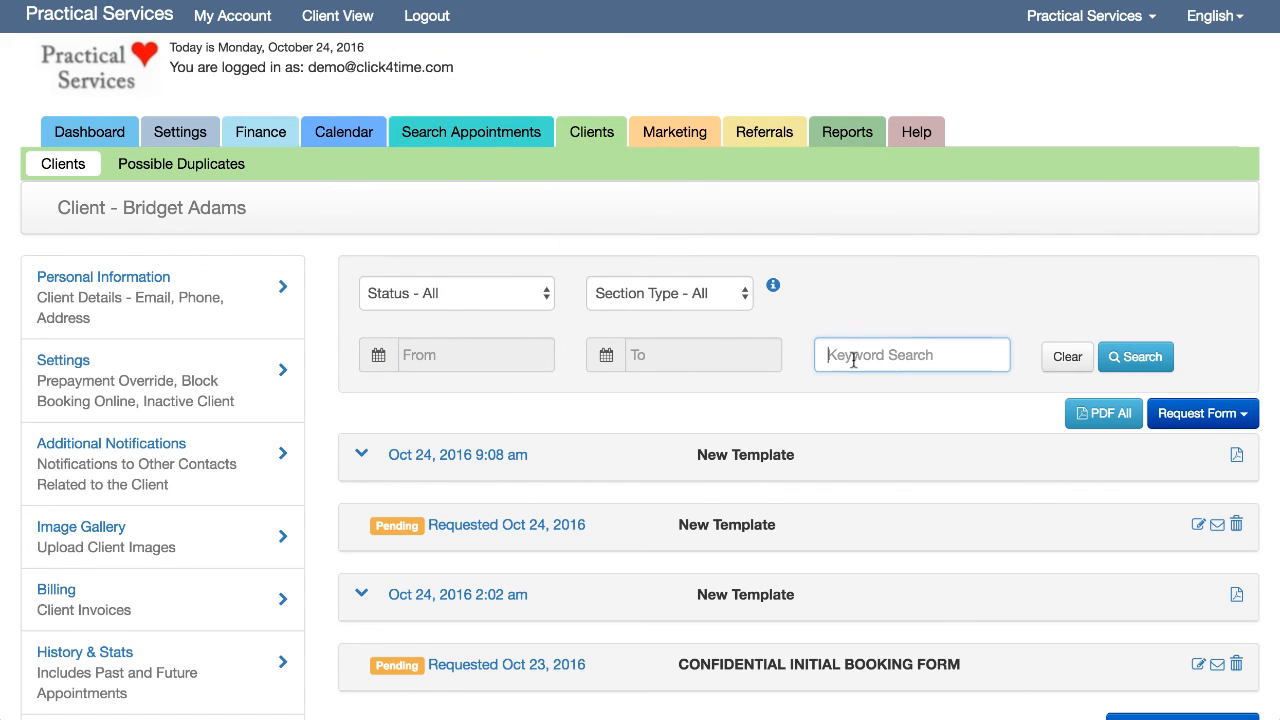